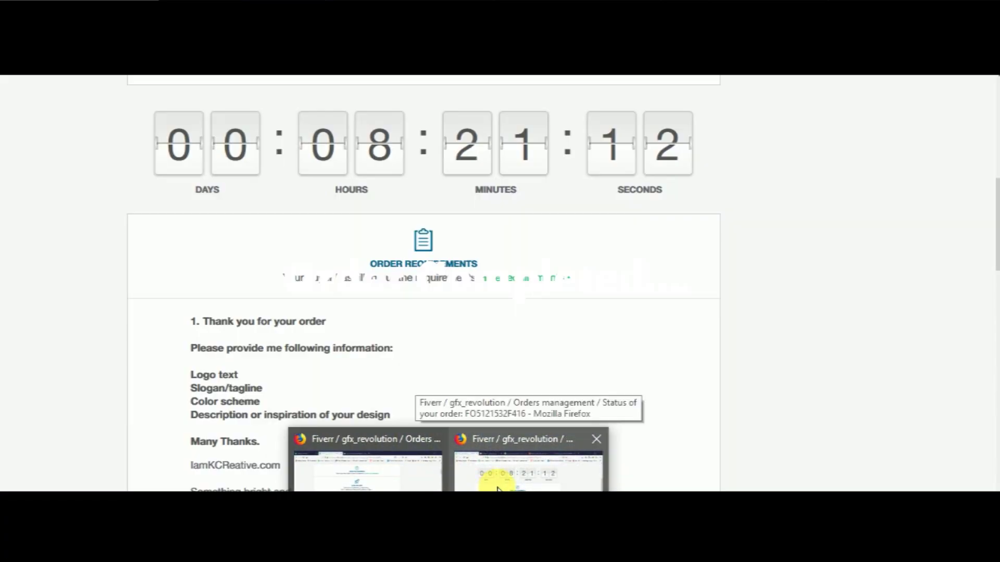
- Review the Fiverr order's requirements: logo text, slogan, colour scheme and description
left_click(495, 477)
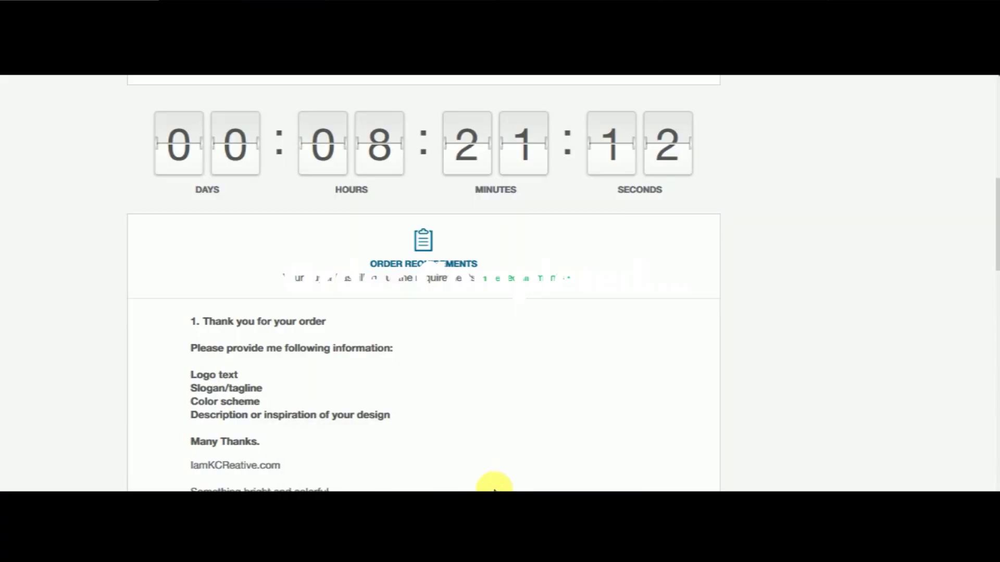
left_click_drag(994, 242, 995, 279)
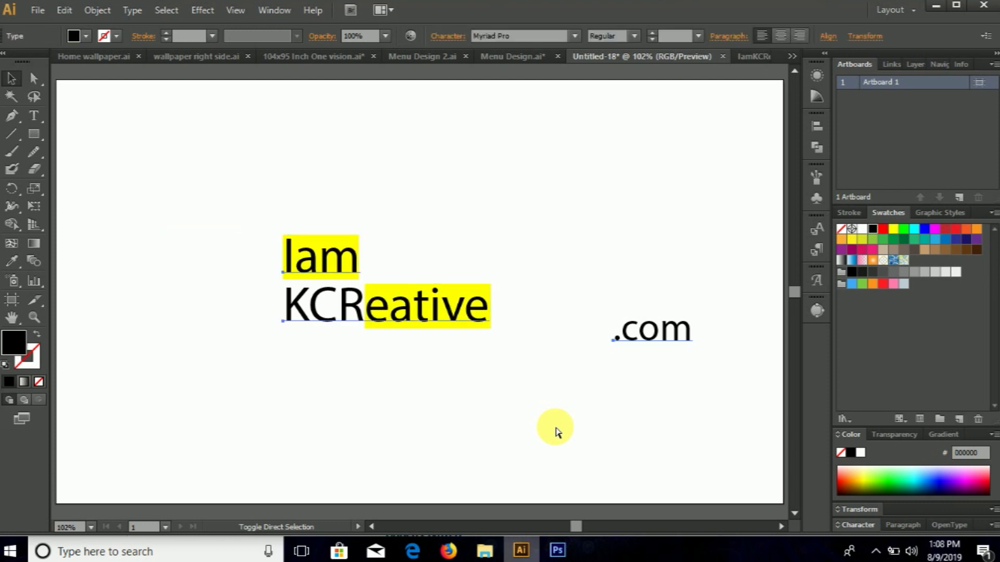
- Set IAM KCREATIVE in Ostrich Sans Rounded Medium and shift the KCREATIVE line right
left_click(489, 386)
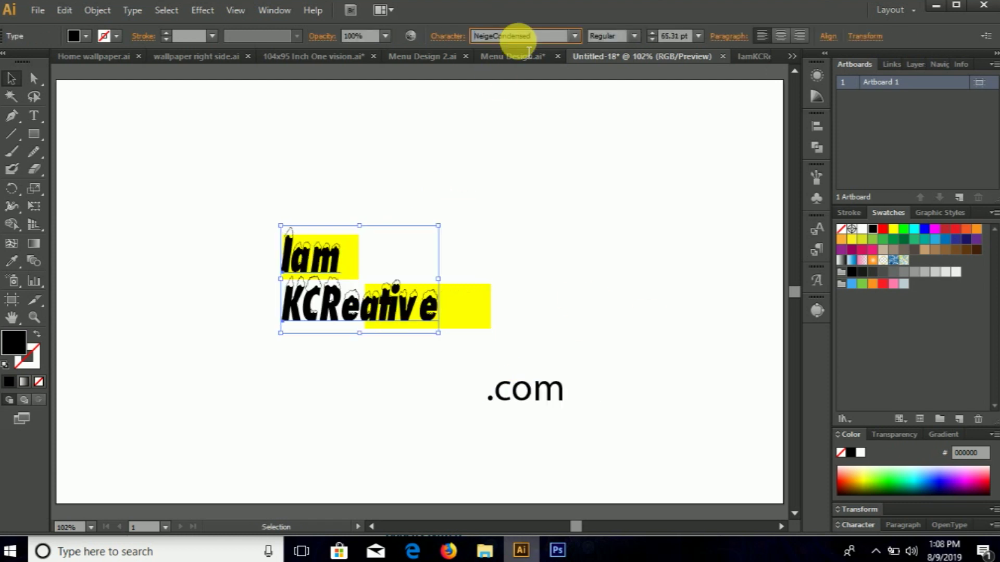
key("Down")
key("Down")
key("Down")
key("Down")
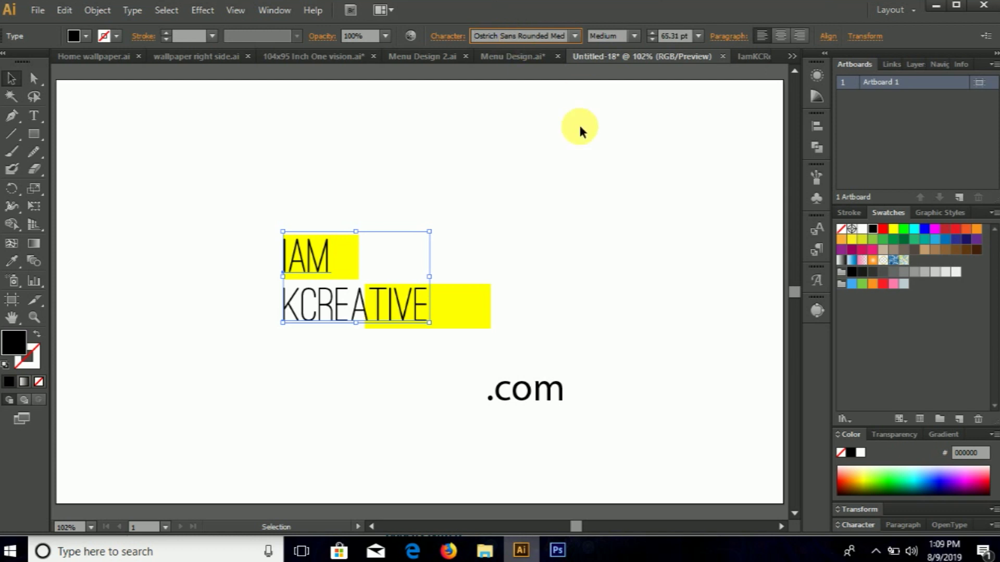
left_click_drag(388, 310, 431, 311)
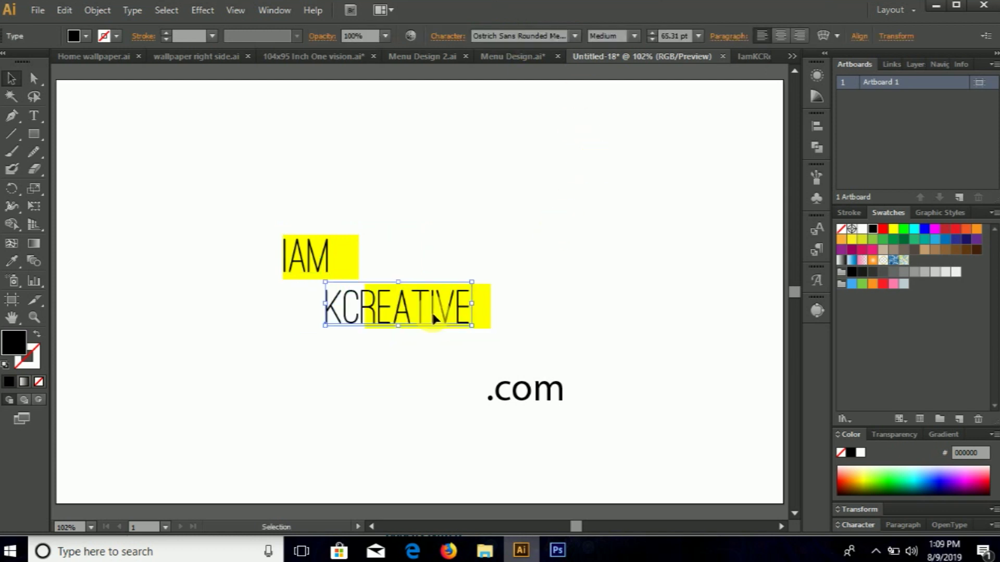
scroll(365, 300, "up", 4)
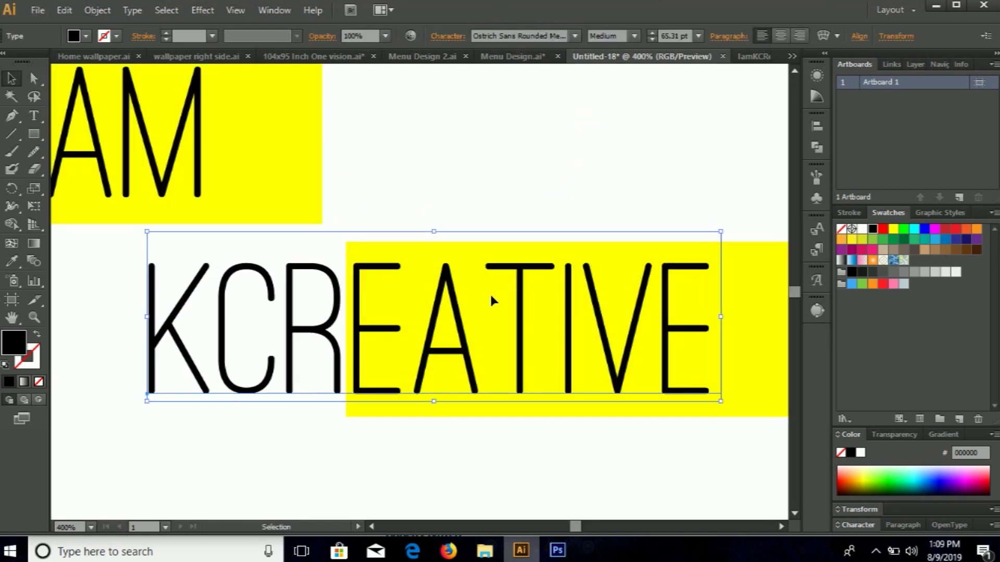
- Resize and reposition the yellow blocks so they sit behind IAM and EATIVE
left_click(490, 292)
left_click_drag(742, 308, 623, 308)
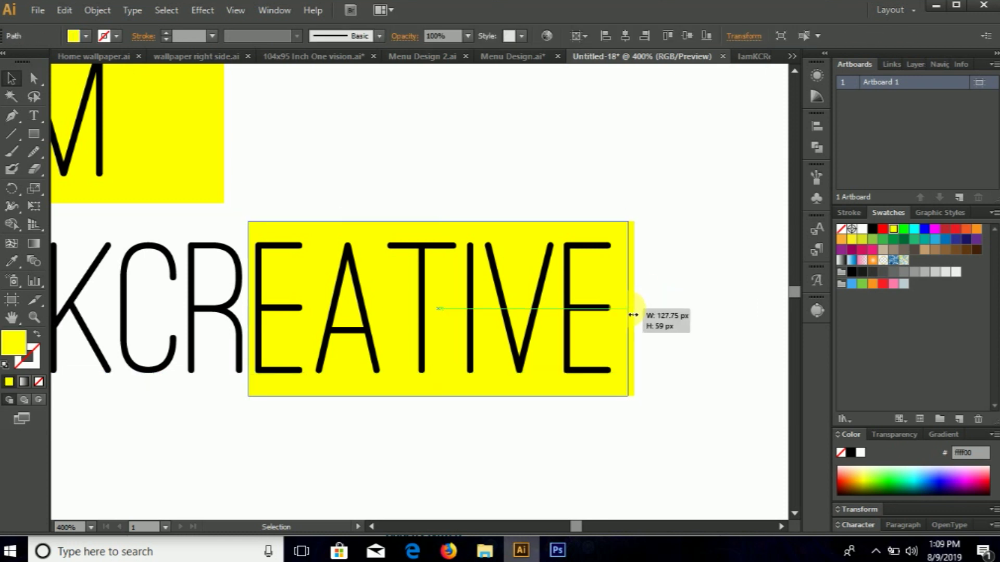
scroll(360, 304, "down", 3)
scroll(389, 191, "up", 4)
left_click_drag(364, 202, 367, 213)
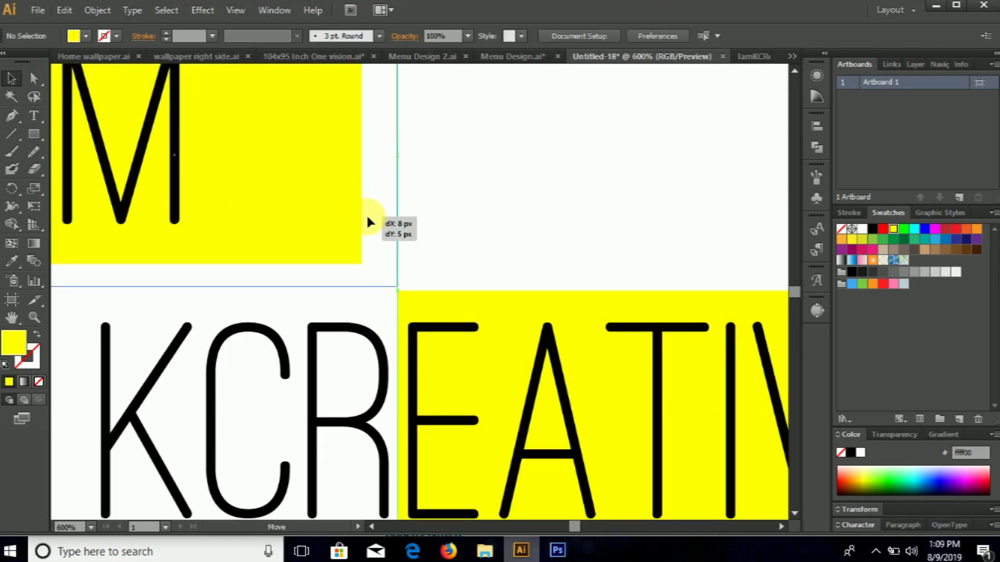
scroll(439, 198, "down", 1)
left_click_drag(237, 172, 364, 204)
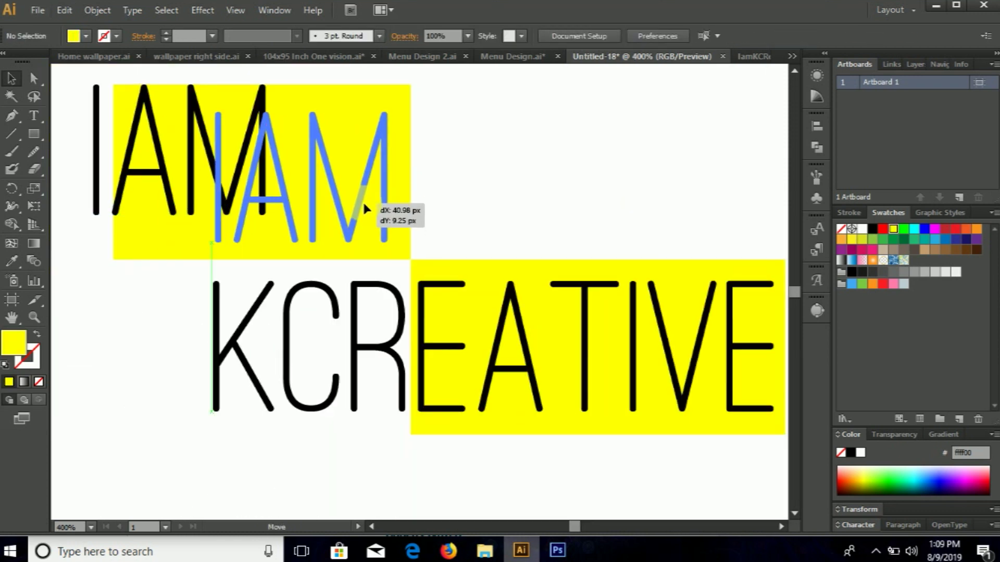
left_click_drag(157, 177, 249, 177)
- Enlarge the stacked IAM KCREATIVE wordmark on the artboard
key("ctrl+0")
left_click_drag(324, 205, 468, 333)
mouse_move(459, 284)
left_mouse_down()
mouse_move(505, 292)
mouse_move(533, 312)
left_mouse_up()
left_click(526, 388)
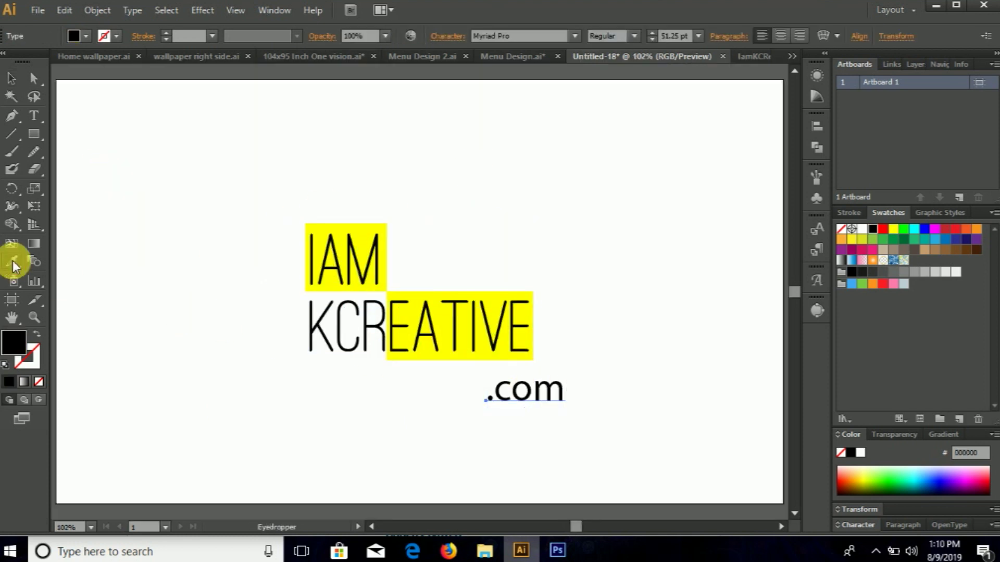
- Shrink the .COM text and place it beside KCREATIVE
scroll(632, 328, "up", 2)
left_click_drag(578, 305, 551, 336)
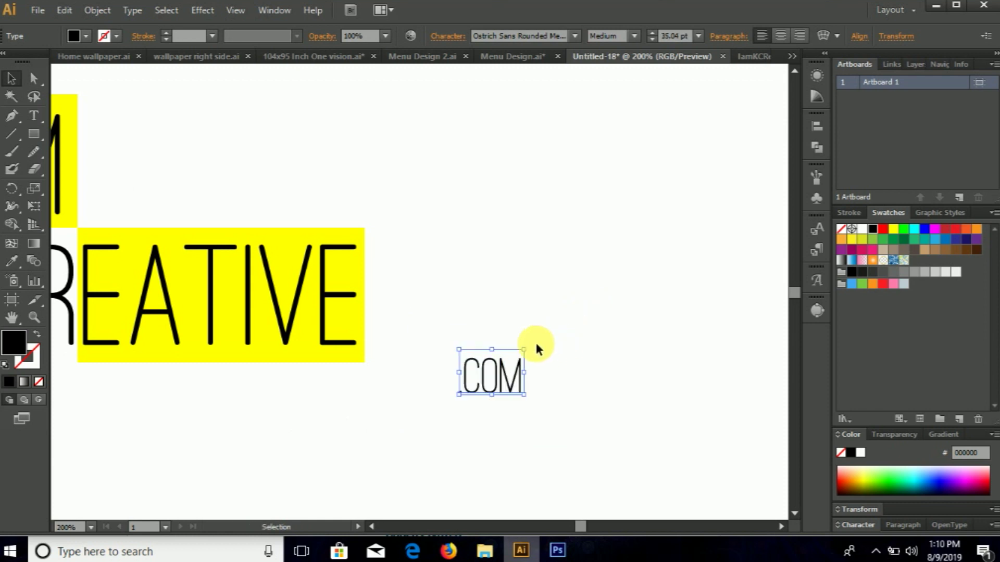
left_click_drag(437, 350, 439, 351)
left_click(657, 326)
key("ctrl+0")
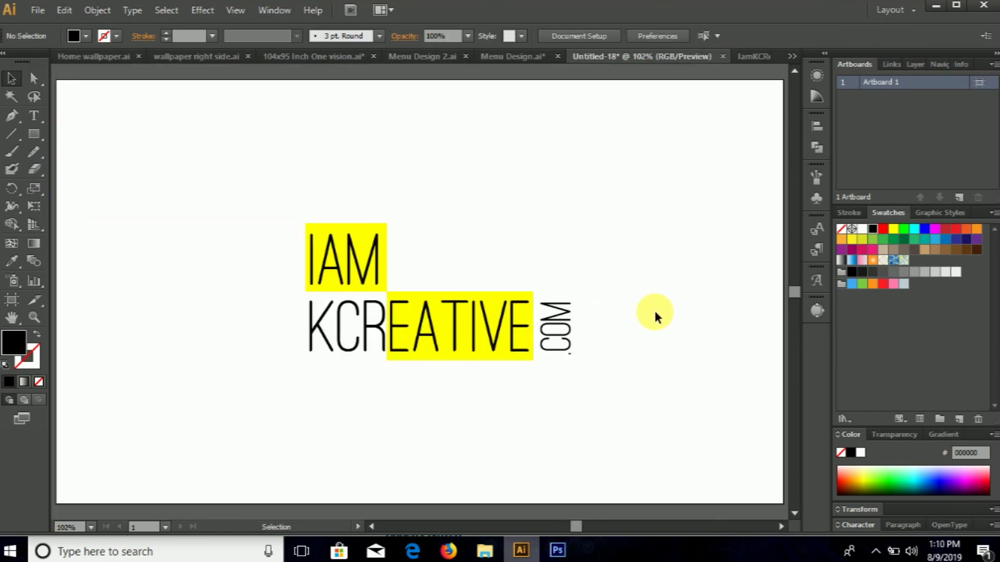
- Try aligning the logo on the artboard, then undo the alignment
left_click(576, 33)
left_click(574, 224)
right_click(561, 321)
key("Escape")
scroll(396, 261, "up", 3)
- Adjust the yellow blocks behind IAM and EATIVE and nudge the pieces into alignment
left_click(330, 230)
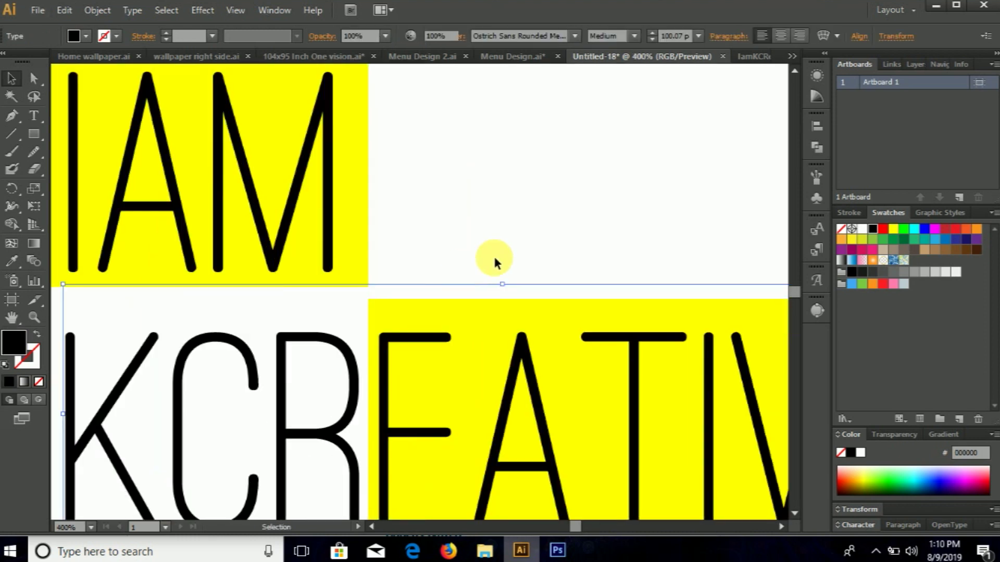
scroll(518, 272, "right", 5)
scroll(518, 272, "down", 1)
left_click(422, 312)
left_click_drag(422, 312, 493, 209)
left_click_drag(501, 369, 501, 363)
scroll(491, 301, "up", 2)
left_click(361, 89)
scroll(305, 240, "up", 5)
left_click_drag(305, 239, 281, 225)
key("ctrl+0")
- Duplicate the logo below and set the copy in Oswald Stencil Bold
left_click(313, 259)
mouse_move(370, 337)
left_mouse_down()
mouse_move(370, 230)
mouse_move(417, 417)
left_mouse_up()
left_click(551, 36)
left_click(527, 55)
left_click(651, 38)
- Arrange the copy as one line IAMKCREATIVE with yellow behind KCREATIVE, deleting the spare block
left_click_drag(477, 392, 490, 393)
left_click(321, 350)
left_click_drag(270, 405, 266, 405)
left_click_drag(359, 339, 269, 309)
left_click(358, 415)
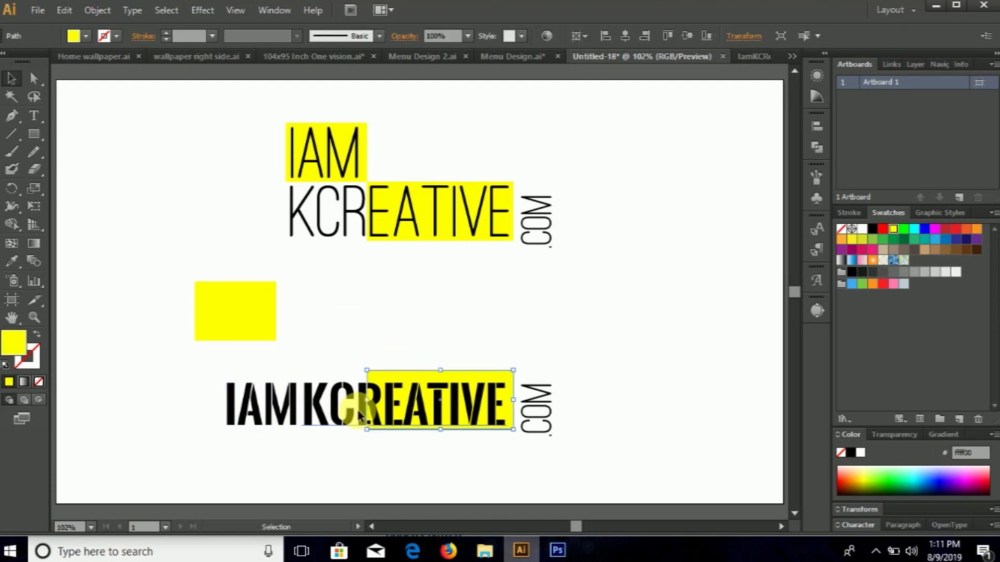
left_click_drag(307, 412, 302, 411)
left_click_drag(536, 409, 592, 409)
left_click_drag(235, 312, 174, 256)
key("Delete")
key("ctrl+equal")
left_click_drag(395, 371, 397, 371)
key("ctrl+equal")
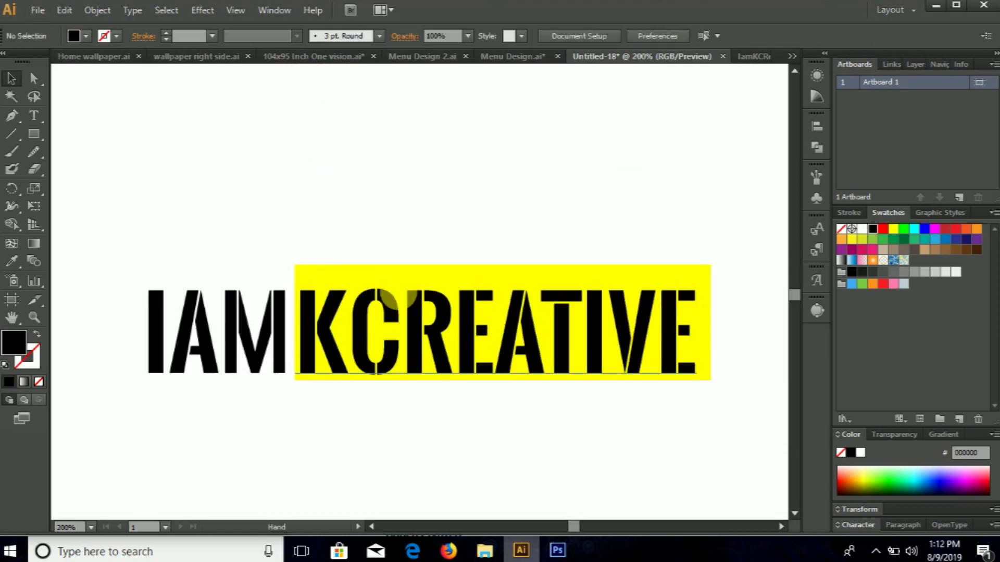
- Move IAM closer to KCREATIVE and trim the yellow block snugly to the letters
left_click_drag(483, 282, 482, 281)
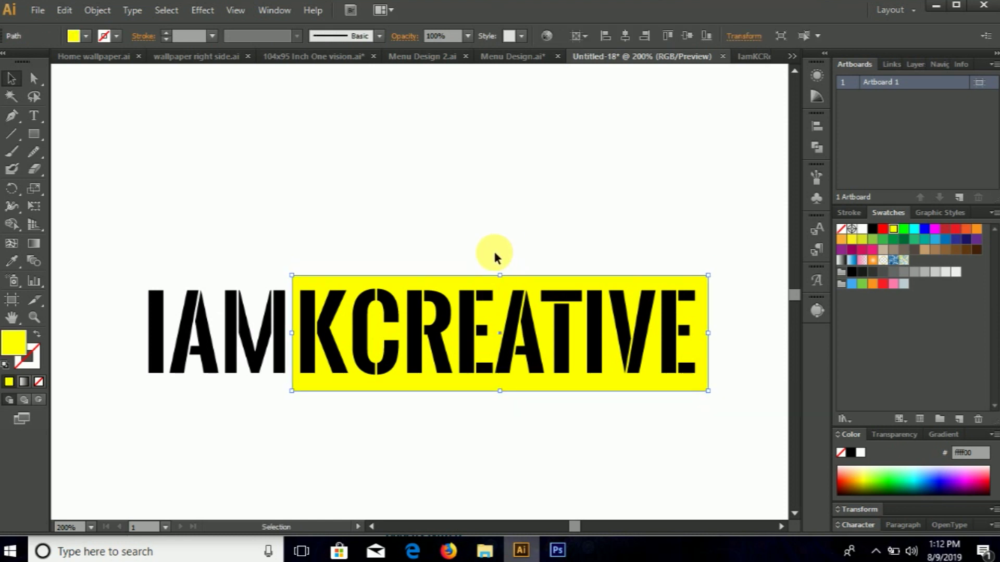
left_click(492, 249)
left_click(523, 310)
left_click(438, 230)
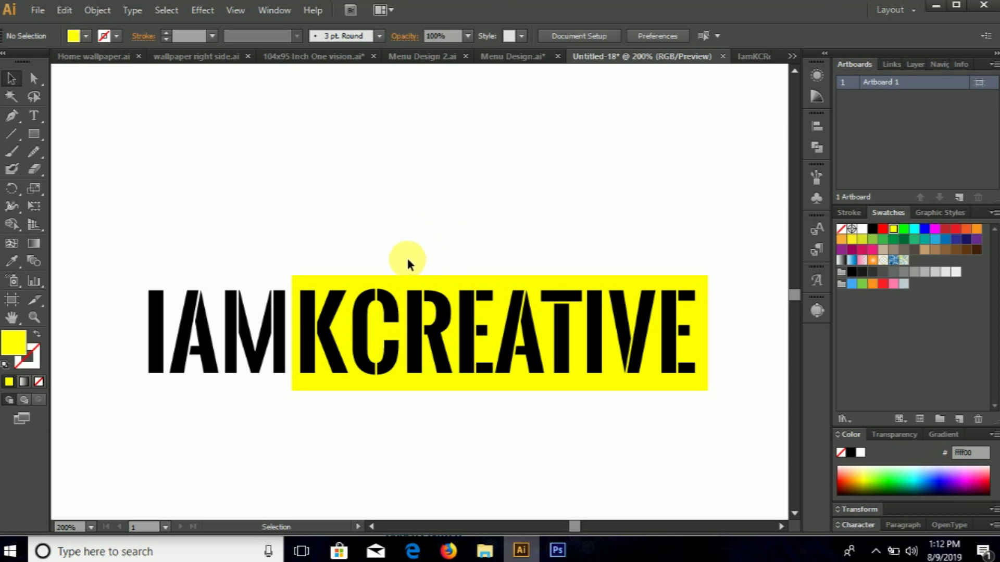
left_click(276, 291)
key("ctrl+0")
left_click_drag(393, 364, 391, 391)
key("ctrl+equal")
key("ctrl+equal")
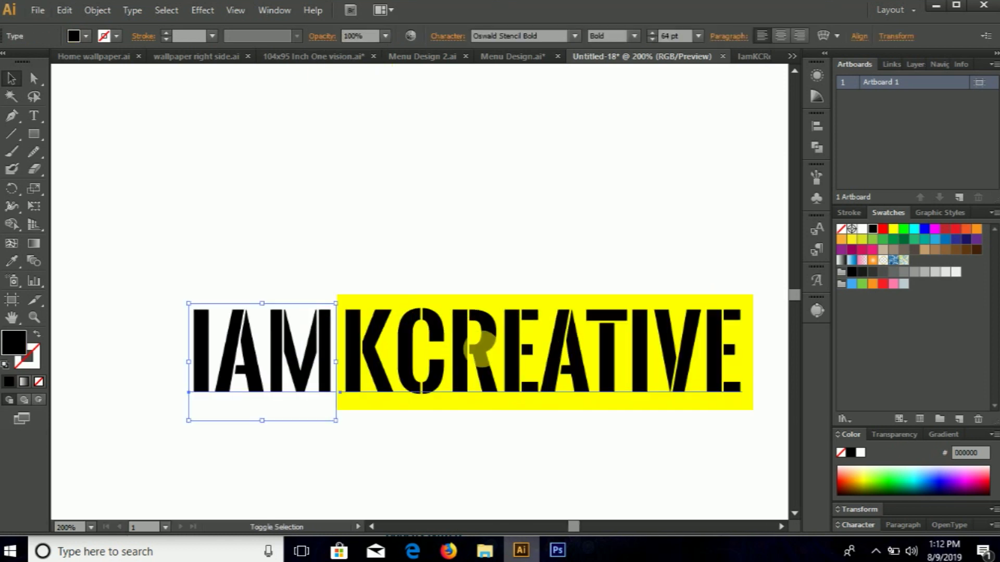
left_click(406, 182)
scroll(490, 432, "up", 1)
left_click_drag(575, 426, 589, 252)
- Try other fonts on IAM, then revert it to the stencil font
key("ctrl+minus")
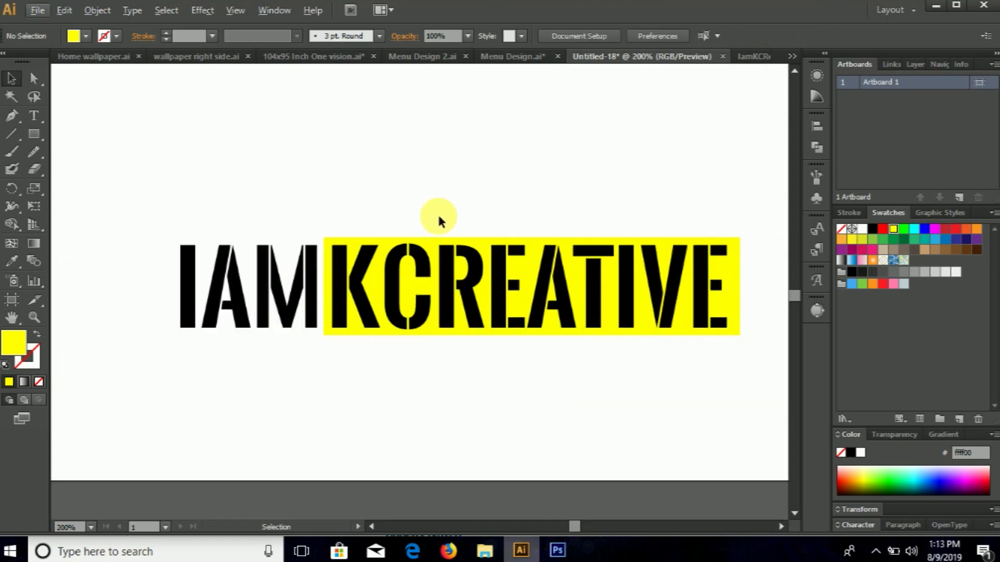
left_click(247, 286)
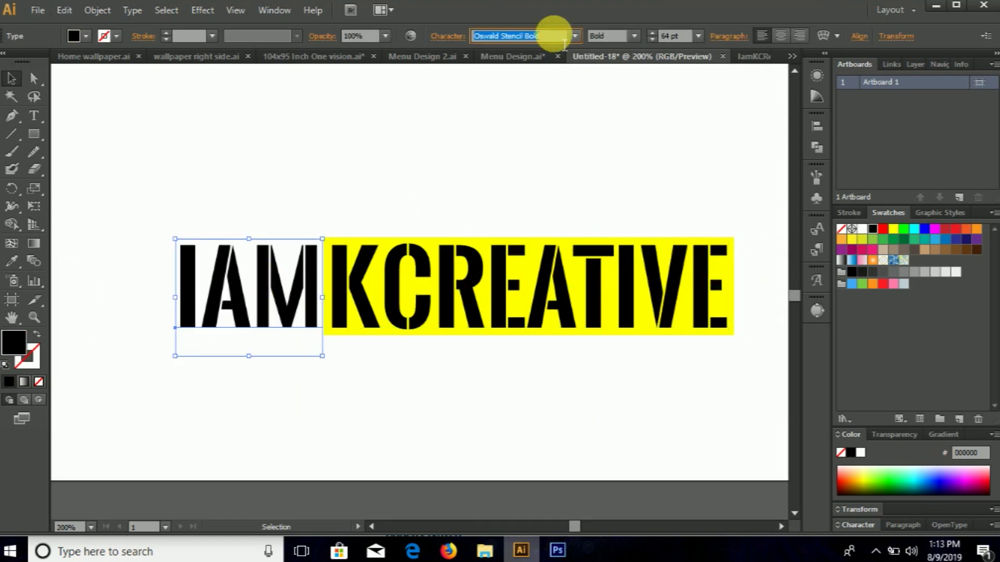
left_click(576, 36)
key("Down")
key("Down")
key("Down")
left_click(518, 143)
scroll(518, 143, "down", 3)
scroll(384, 353, "up", 2)
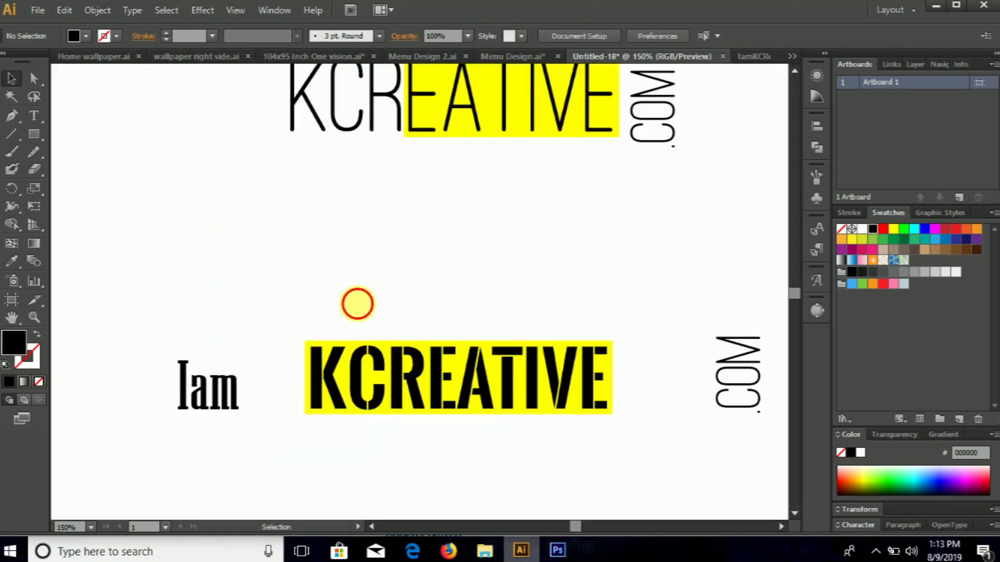
key("ctrl+z")
key("ctrl+z")
key("ctrl+z")
key("ctrl+z")
- Eyedropper the stencil style onto .COM and scale it small beside CREATIVE
key("ctrl+0")
left_click_drag(454, 425, 484, 423)
key("i")
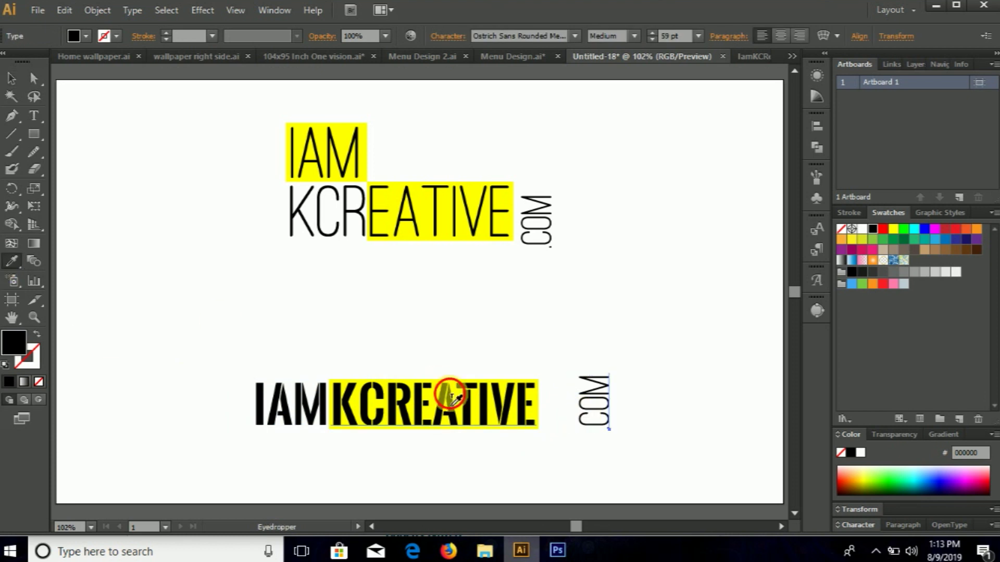
scroll(569, 324, "up", 2)
left_click_drag(546, 424, 523, 359)
mouse_move(500, 313)
left_mouse_down()
mouse_move(437, 380)
mouse_move(445, 399)
left_mouse_up()
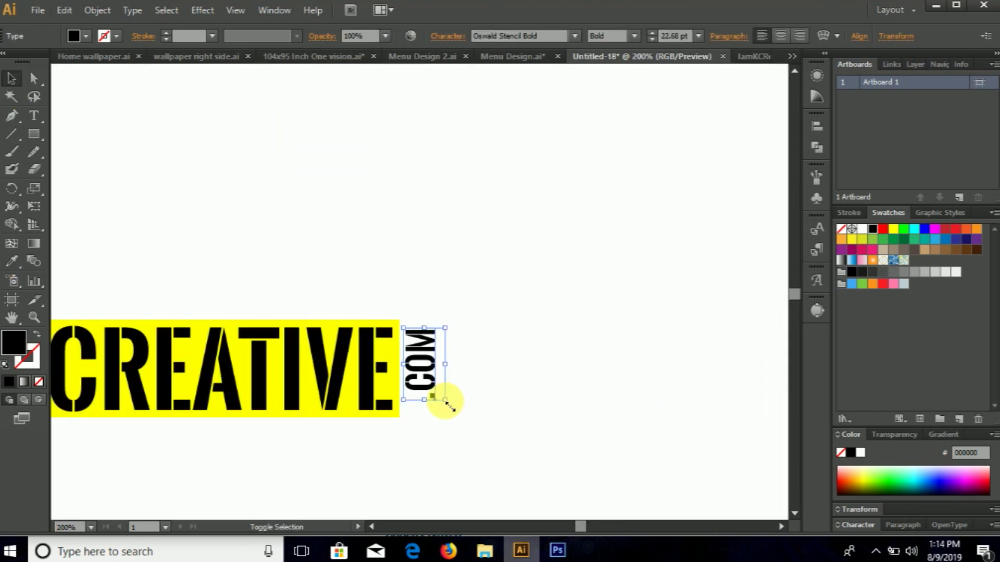
scroll(512, 414, "down", 4)
left_click_drag(619, 401, 389, 353)
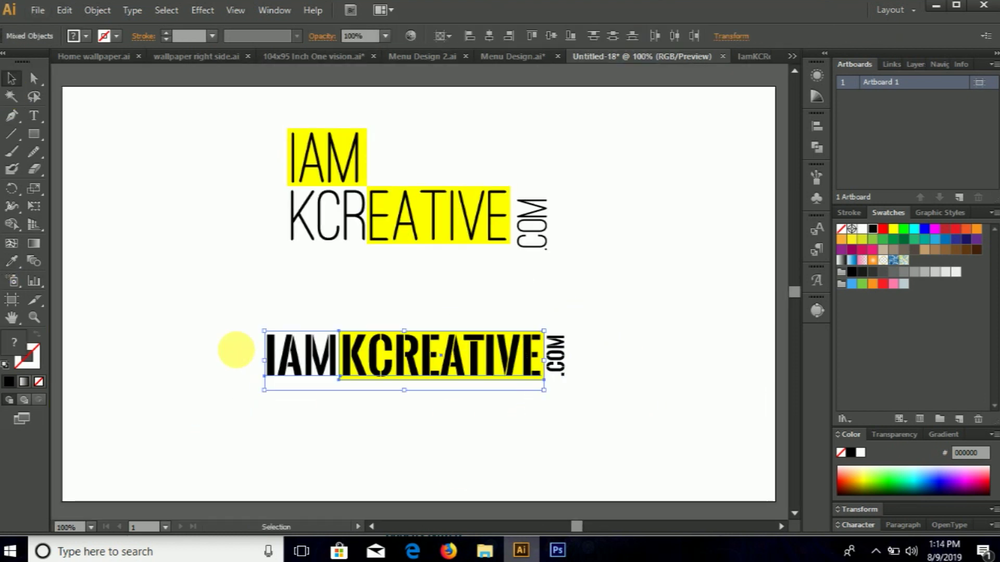
- Park the one-line wordmark above the artboard and move .COM alongside KCREATIVE
left_click_drag(537, 416, 235, 346)
left_click_drag(543, 210, 528, 217)
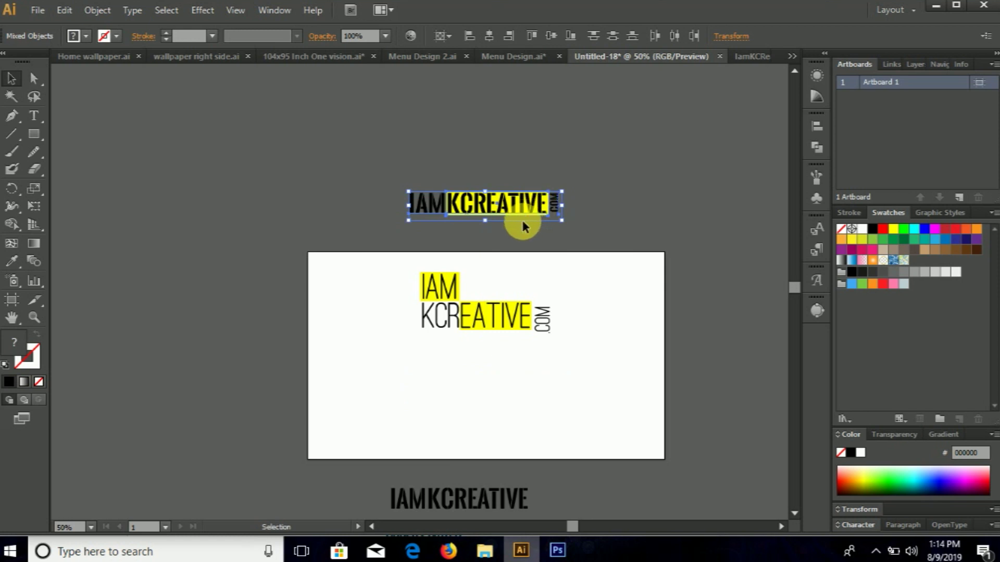
left_click(357, 363)
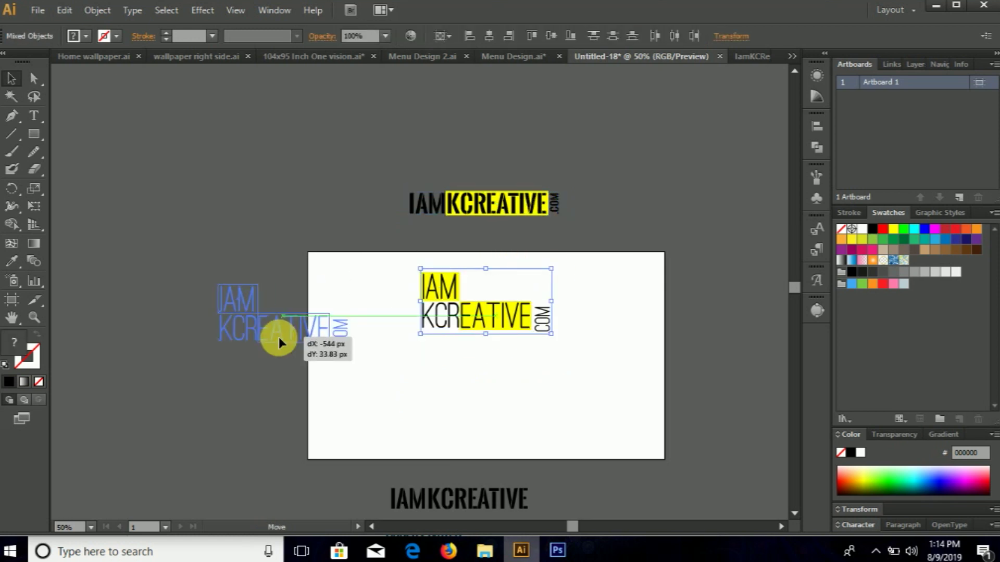
key("ctrl+0")
left_click(531, 182)
scroll(546, 207, "up", 1)
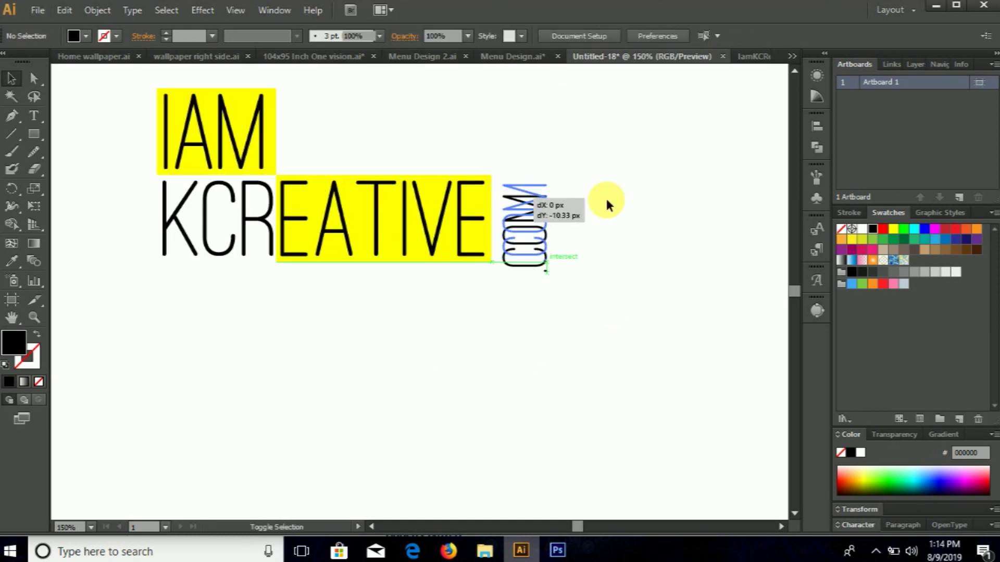
key("ctrl+0")
left_click_drag(585, 133, 167, 308)
- Align the stacked lettering vertically on the artboard
left_click(558, 40)
key("ctrl+shift+a")
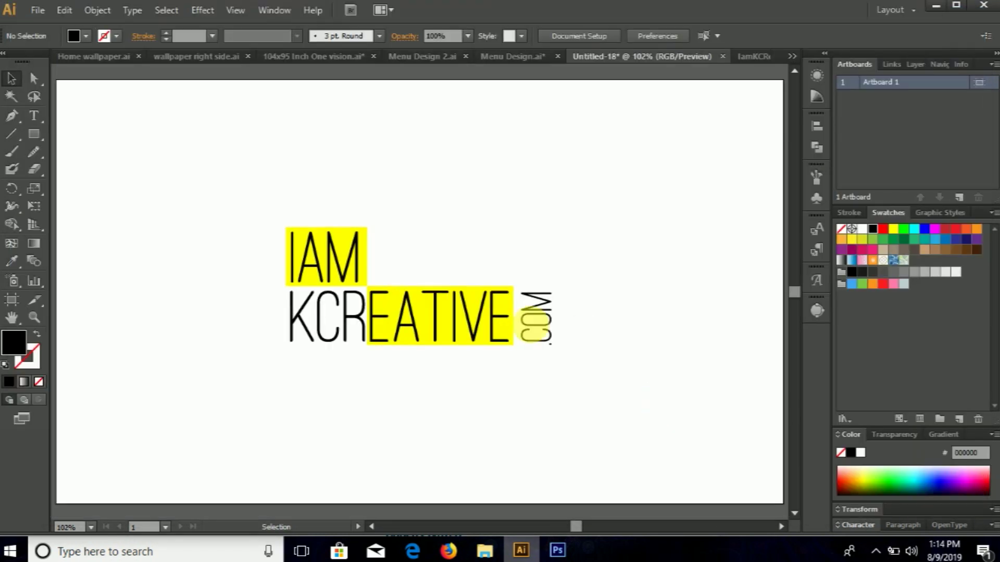
key("t")
left_click_drag(371, 319, 760, 318)
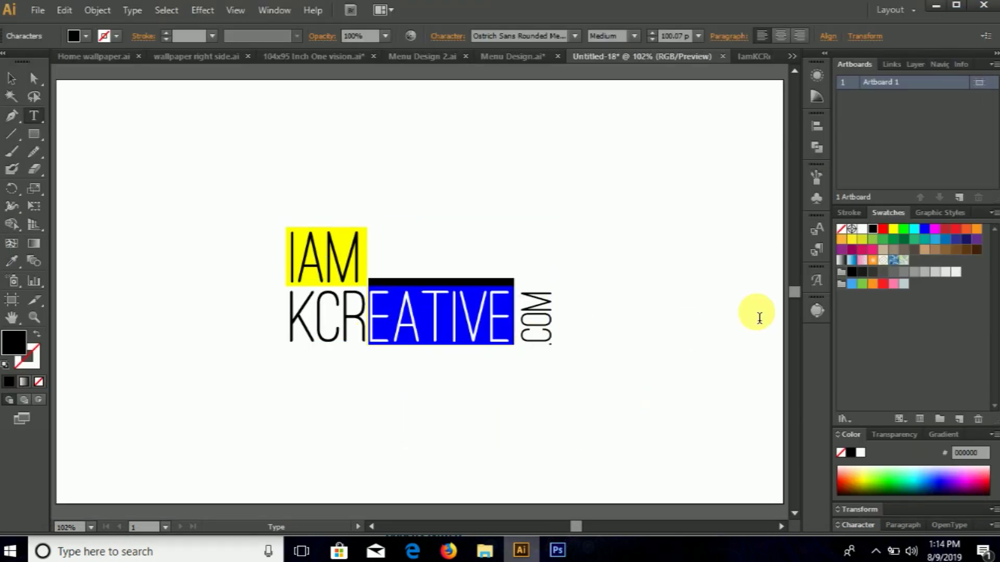
left_click(12, 79)
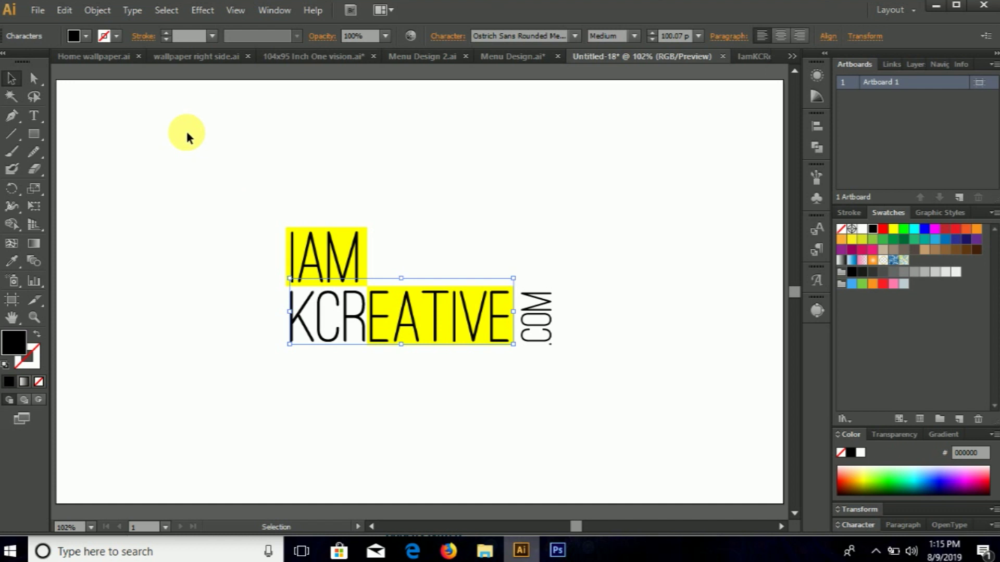
- Select the whole logo and use Object > Expand to convert the text into outlines
key("ctrl+a")
left_click(98, 10)
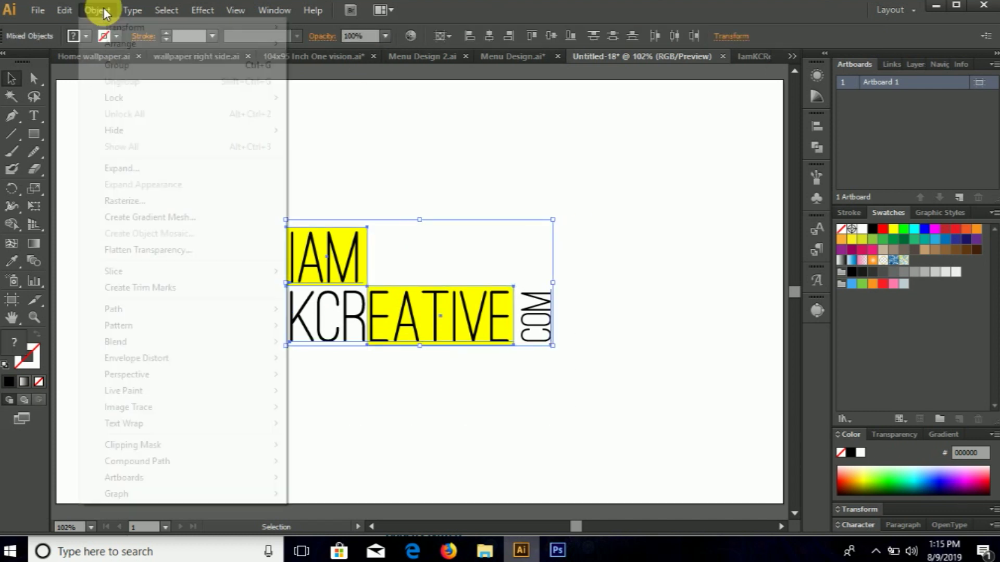
left_click(112, 167)
left_click(464, 360)
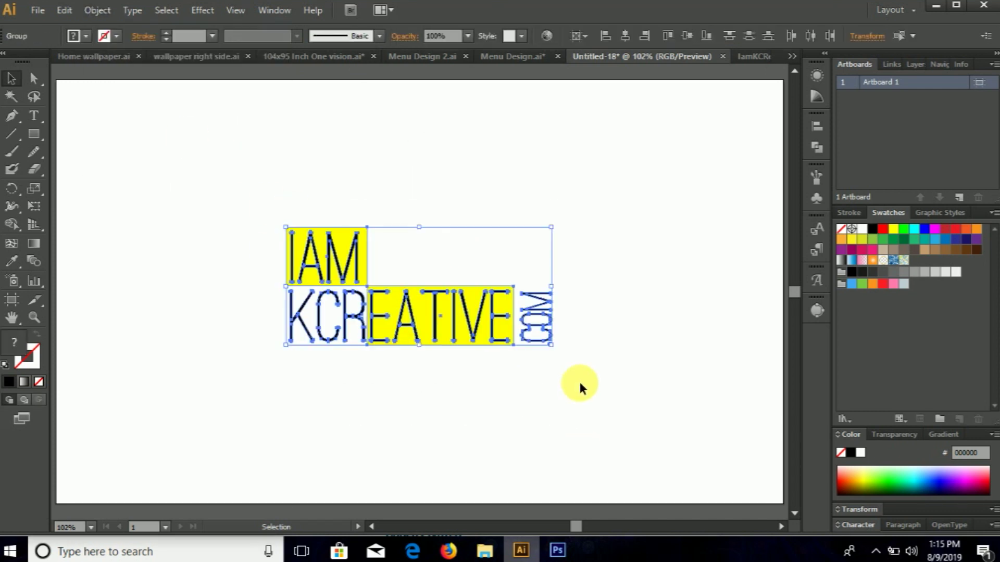
left_click_drag(569, 380, 264, 195)
- Save the logo for web as a 960×560 JPEG in a new IAMKCReative folder
key("ctrl+shift+a")
key("ctrl+alt+shift+s")
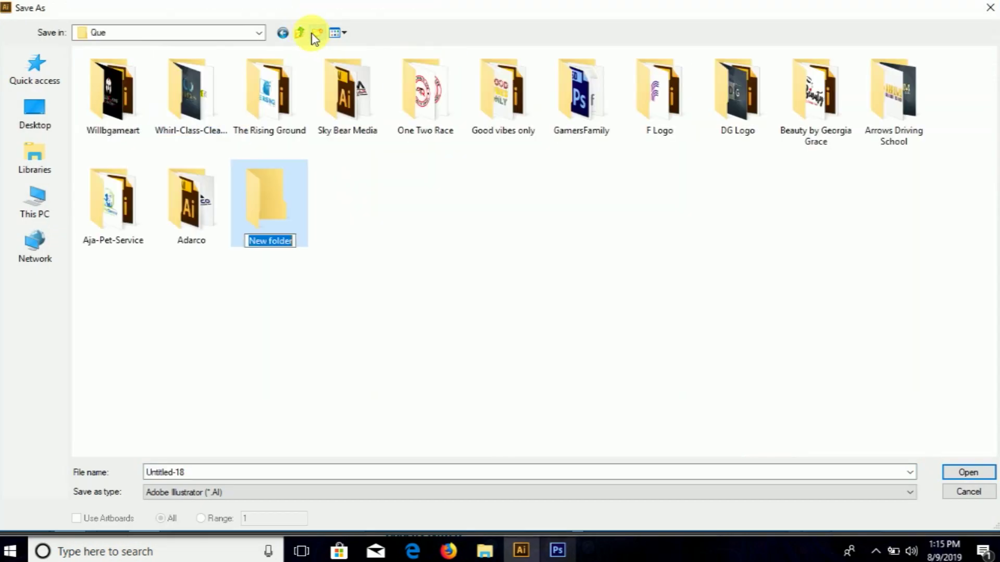
key("Return")
key("Return")
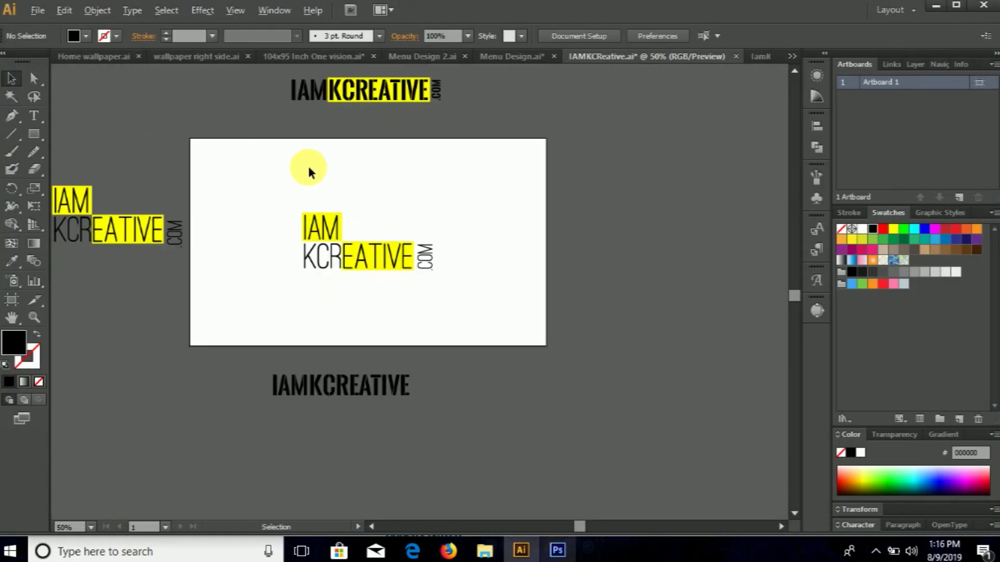
left_click_drag(384, 250, 614, 339)
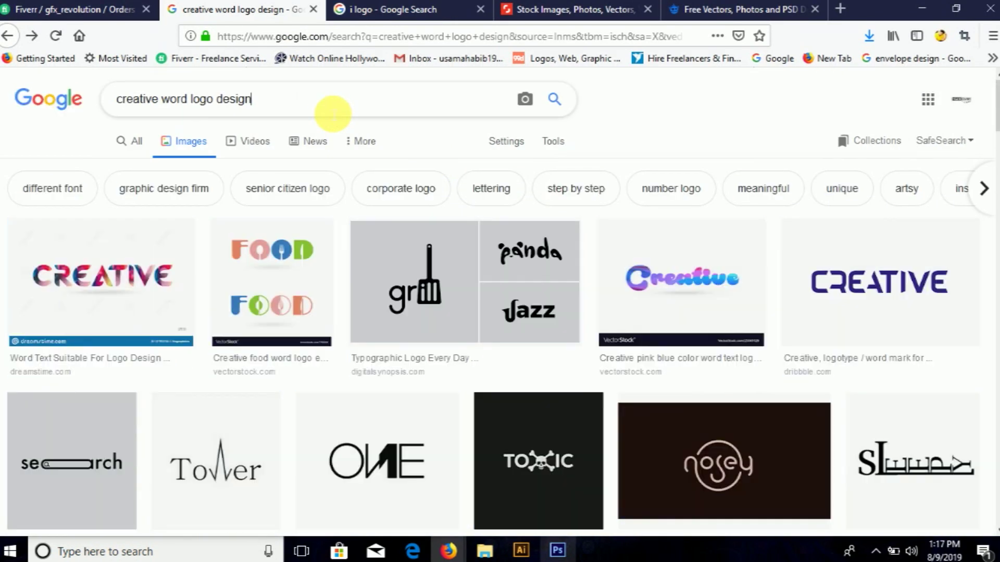
- Search Google Images for a teal and purple colour scheme and drag a palette onto the artboard
left_click(332, 111)
key("ctrl+a")
type("Teal and purple")
type("co")
key("Down")
key("Return")
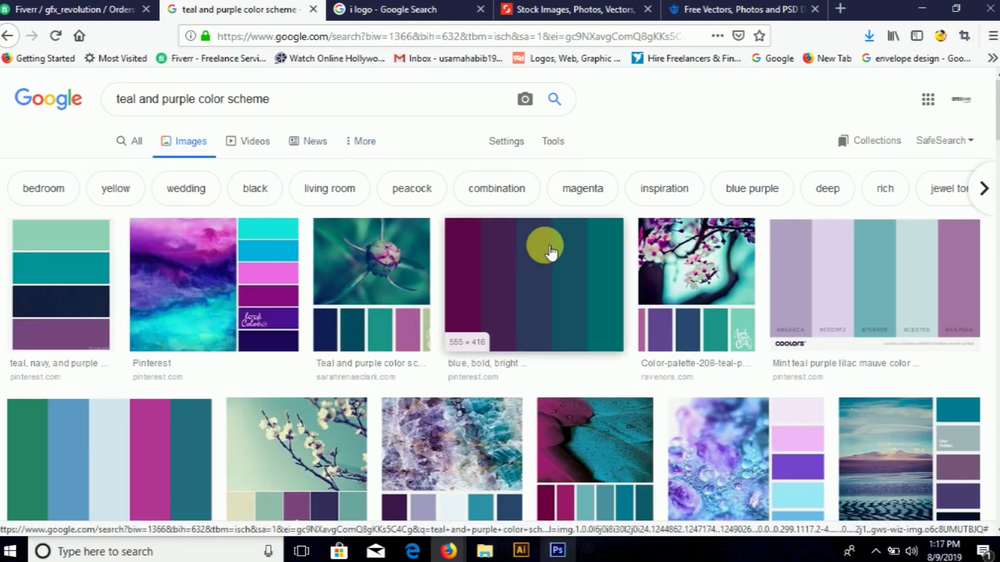
left_click(47, 273)
left_click_drag(830, 216, 323, 390)
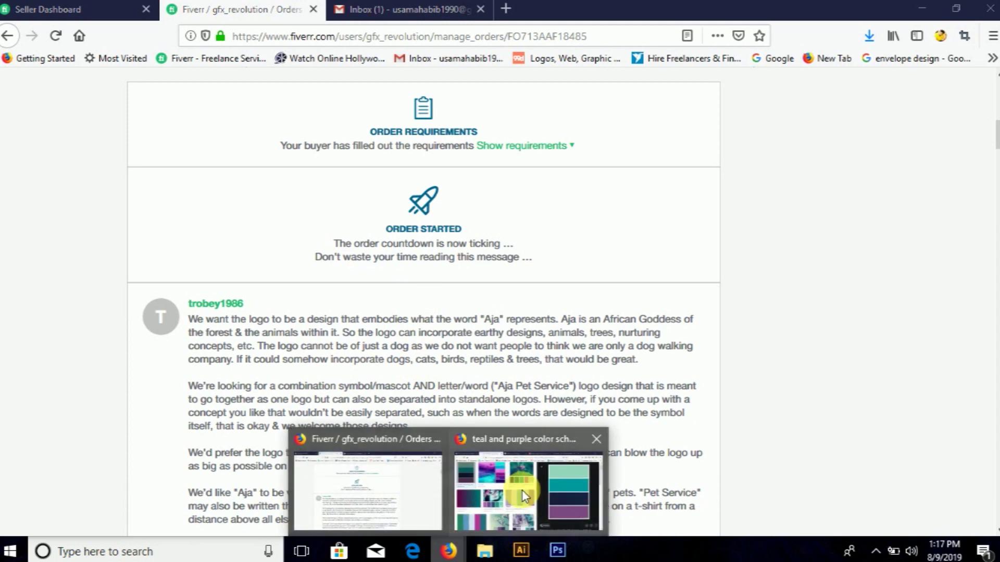
- Copy the client's requirements text and paste it at the top of the artboard
left_click(523, 492)
left_click_drag(198, 323, 357, 397)
key("ctrl+c")
key("alt+Tab")
key("ctrl+v")
left_click_drag(413, 315, 621, 152)
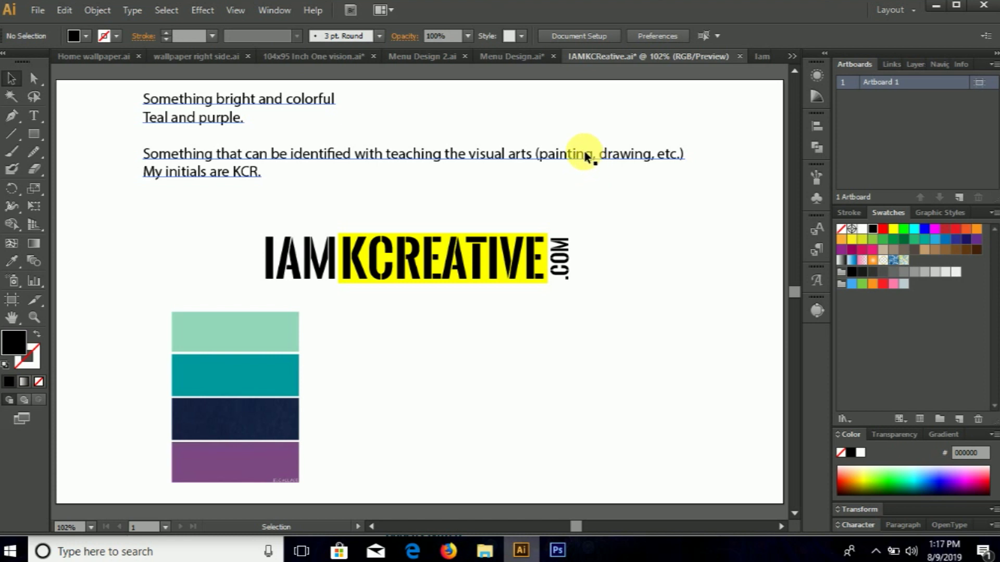
left_click(587, 152)
- Eyedrop the palette navy onto the one-line logo's KCREATIVE box
left_click_drag(607, 205, 224, 268)
left_click(224, 268)
left_click(299, 258)
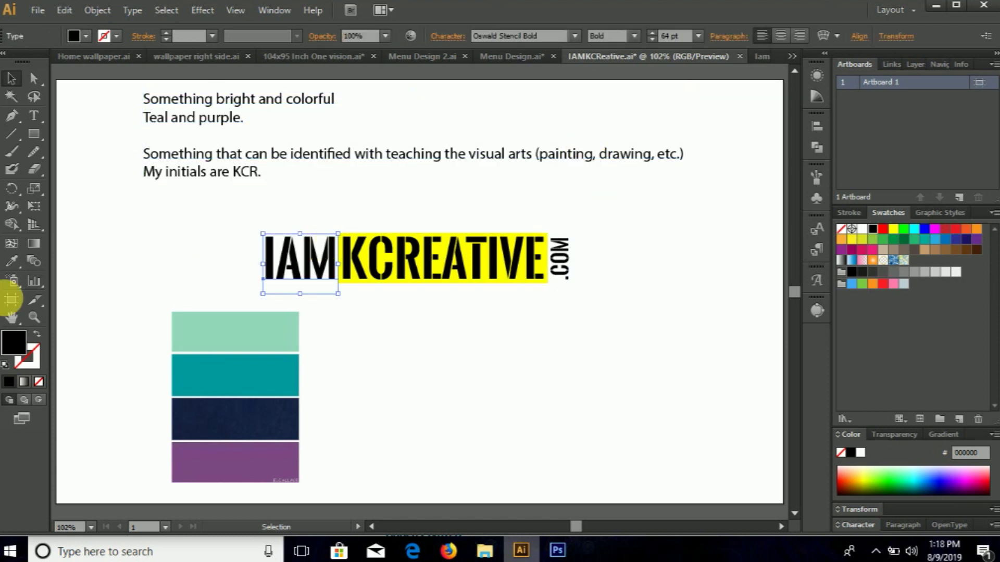
left_click(544, 241)
left_click(22, 259)
left_click(203, 397)
left_click(739, 239)
left_click(561, 258)
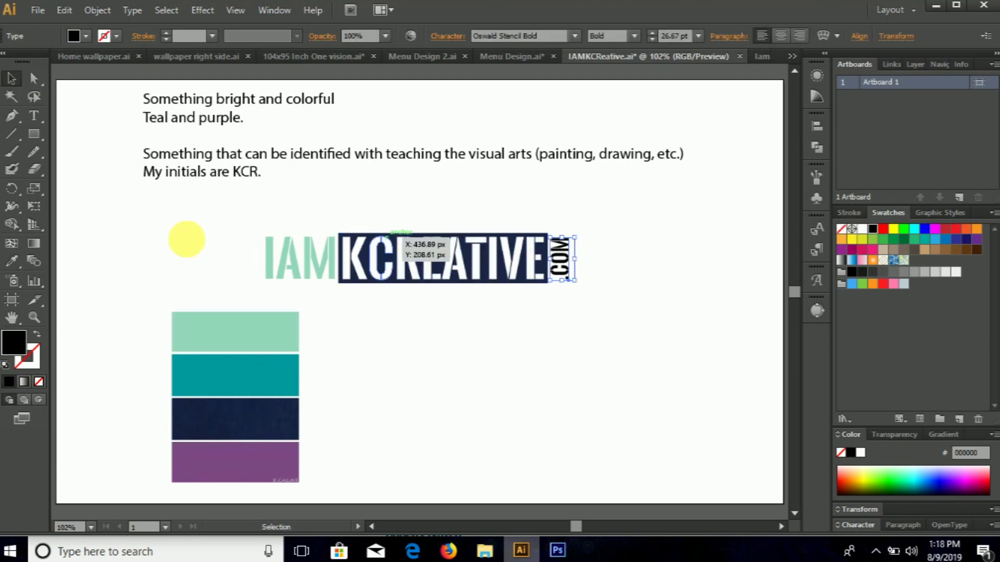
key("v")
left_click(269, 287)
- Ungroup the stacked logo and turn its yellow boxes navy
key("ctrl+minus")
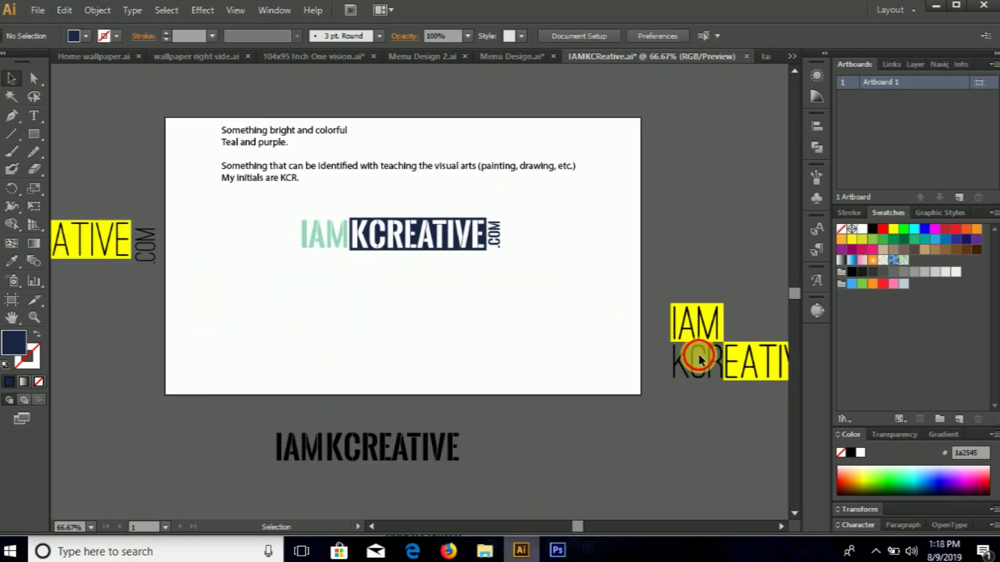
key("ctrl+plus")
right_click(358, 352)
key("i")
left_click(363, 233)
key("v")
left_click(323, 374)
key("ctrl+plus")
key("ctrl+plus")
left_click(633, 320)
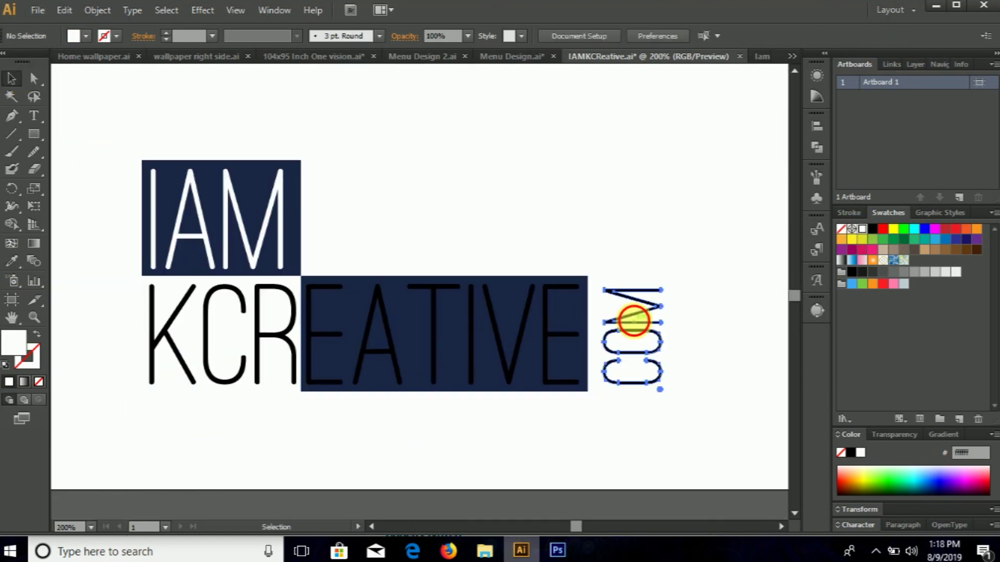
left_click(9, 79)
double_click(356, 308)
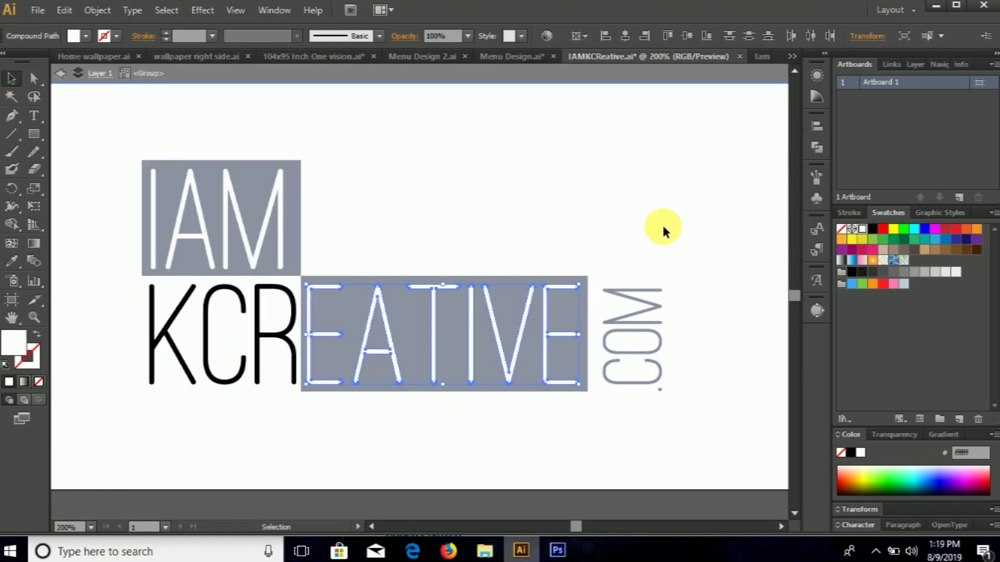
double_click(662, 224)
- Colour the stacked logo's KCR letters with the palette teal
key("ctrl+0")
right_click(279, 433)
key("Escape")
key("i")
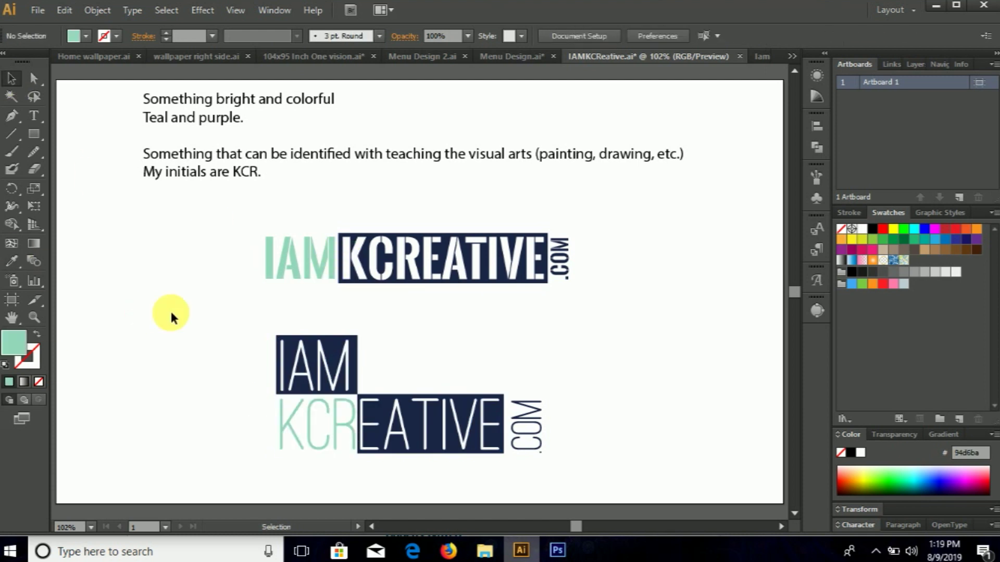
key("ctrl+plus")
key("ctrl+plus")
left_click(526, 270)
key("ctrl+0")
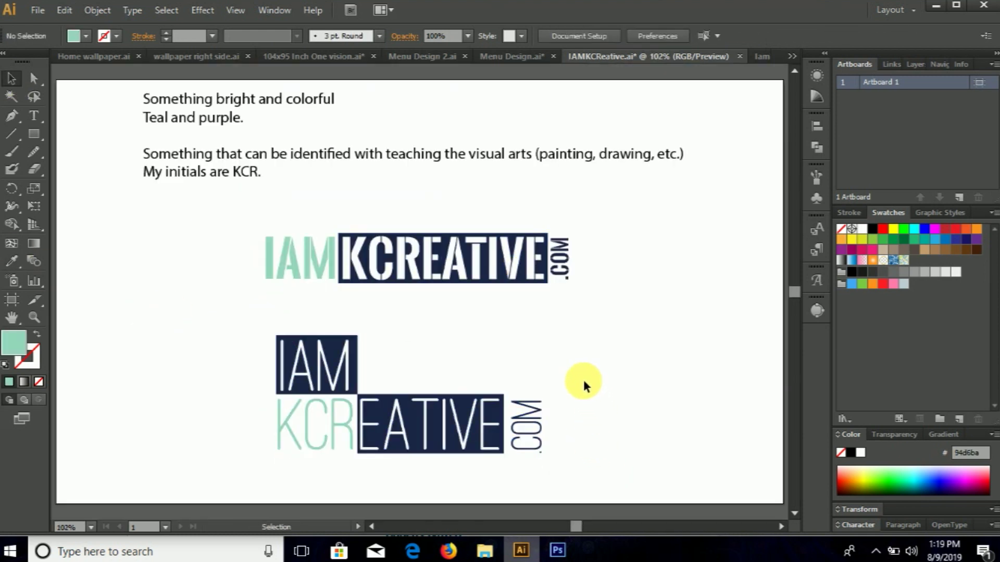
- Knock the KCREATIVE letters out of the navy box with Pathfinder Minus Front
key("ctrl+a")
left_click(596, 471)
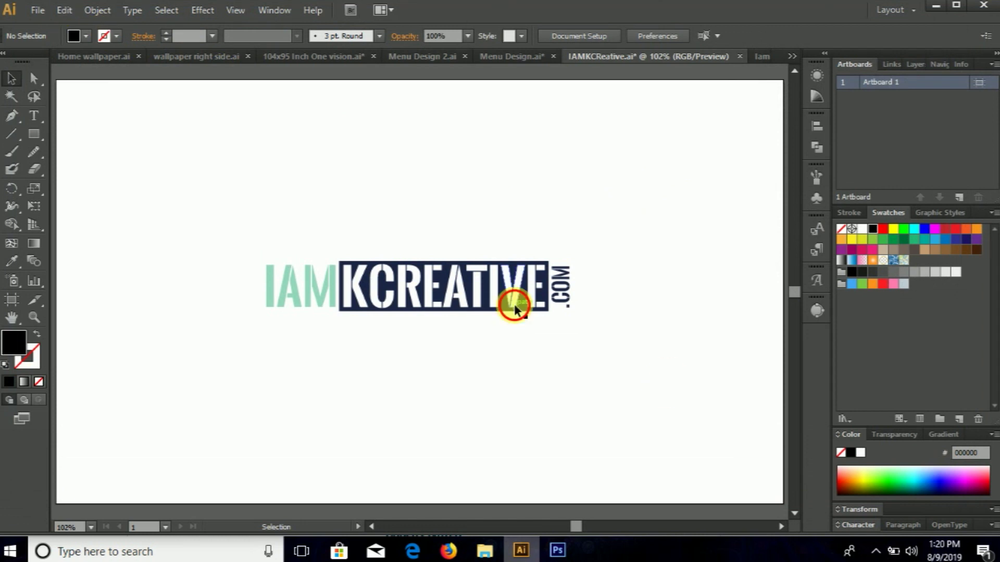
left_click(668, 151)
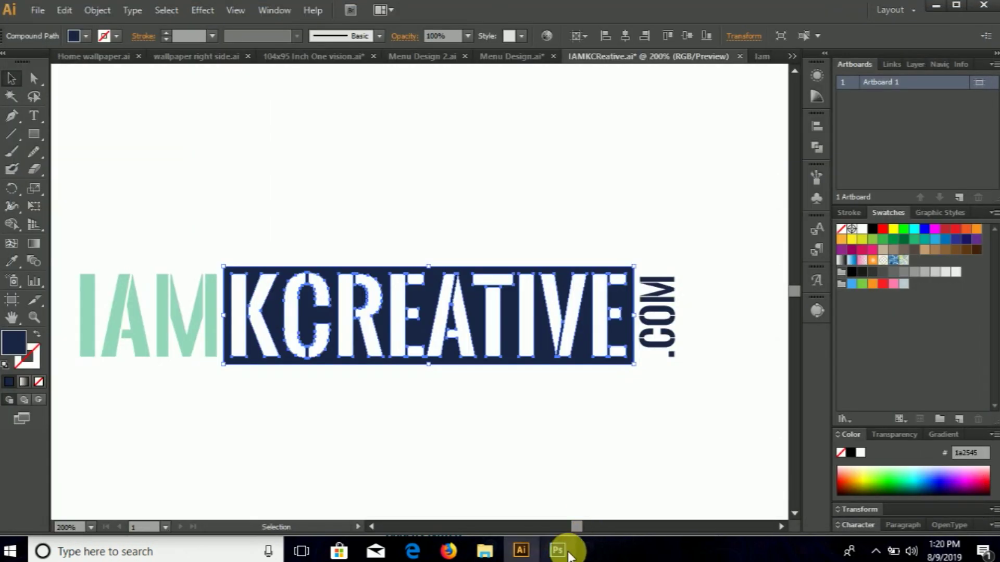
- Place the IAMKCReative logo file into the Photoshop smart object
left_click(570, 556)
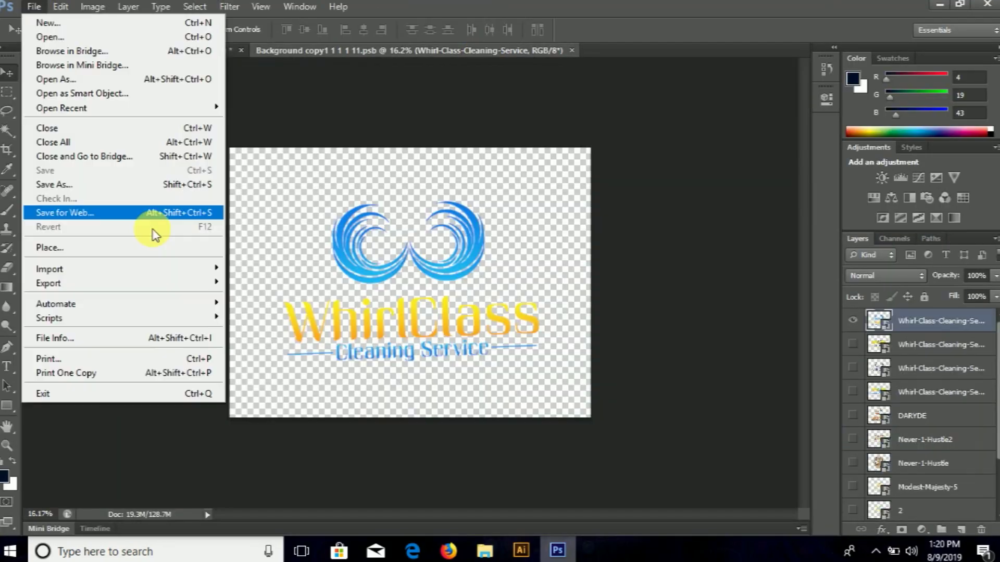
double_click(524, 86)
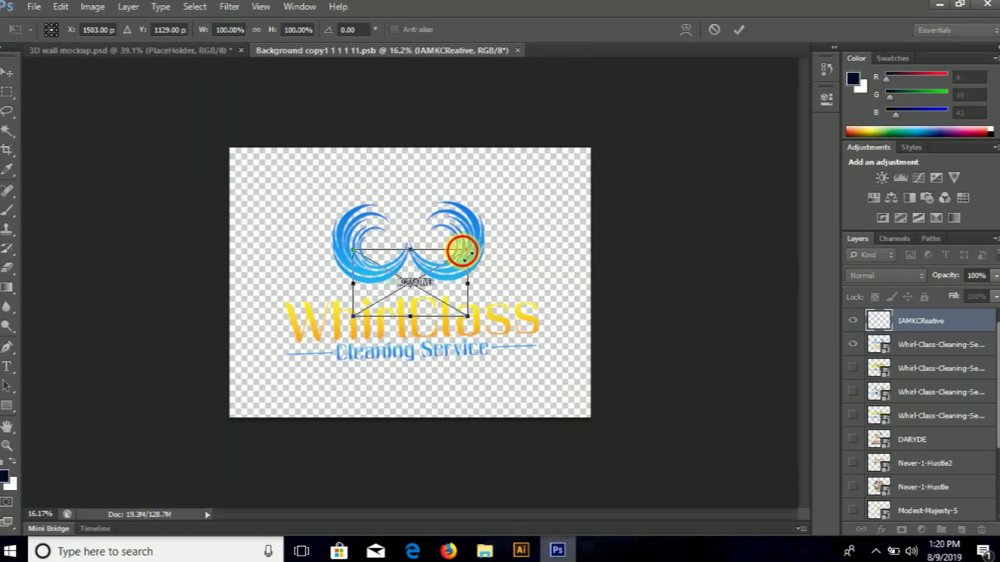
key("Return")
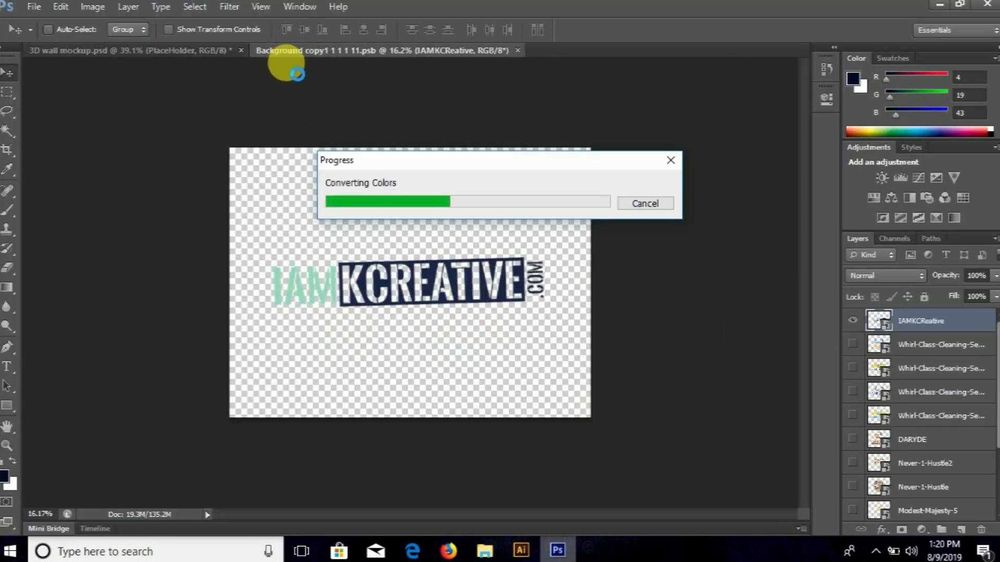
- Hide the Top-Right backlight layer and save the smart object contents
left_click(179, 50)
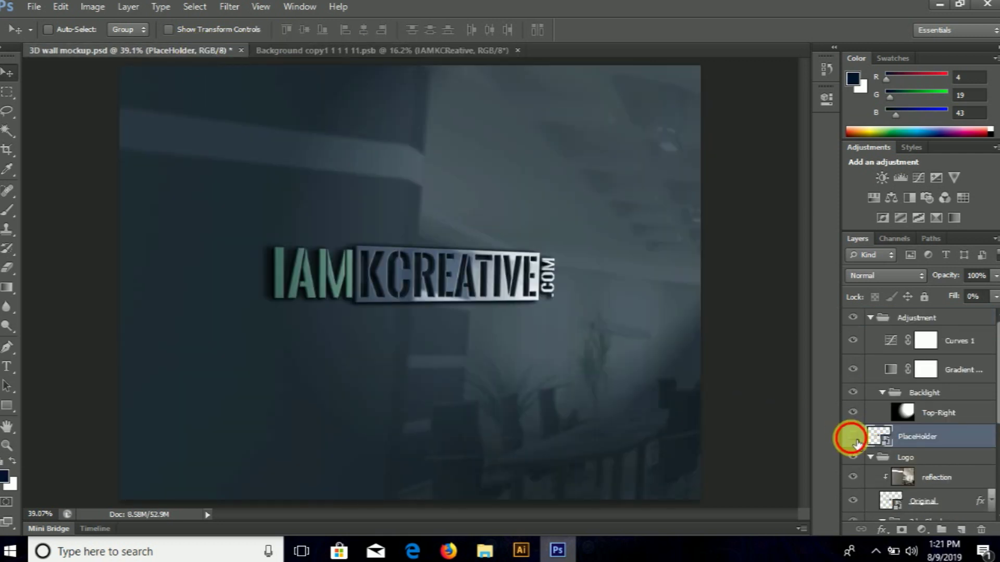
left_click(853, 414)
key("ctrl+Tab")
key("ctrl+t")
key("Return")
key("ctrl+s")
key("ctrl+Tab")
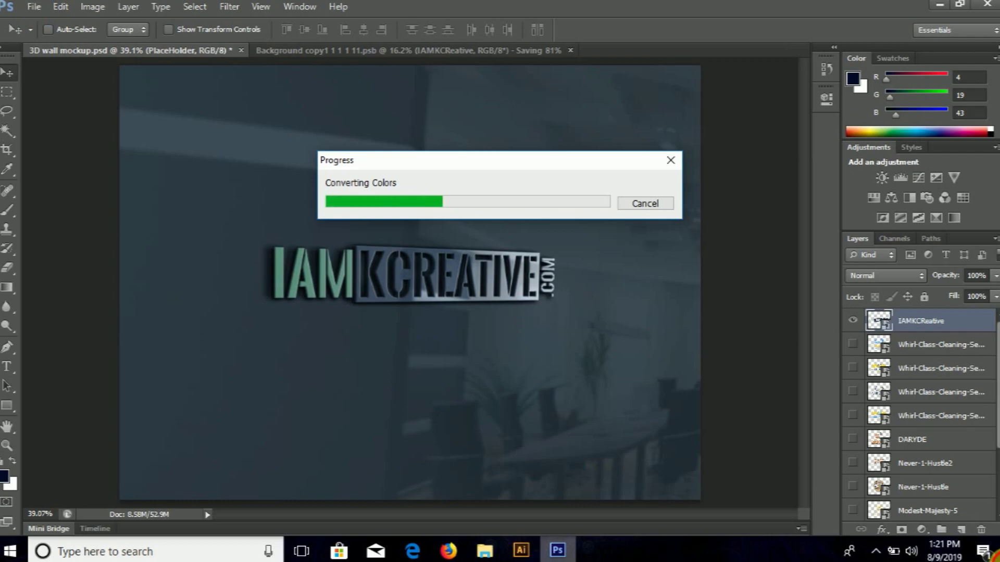
left_click(535, 525)
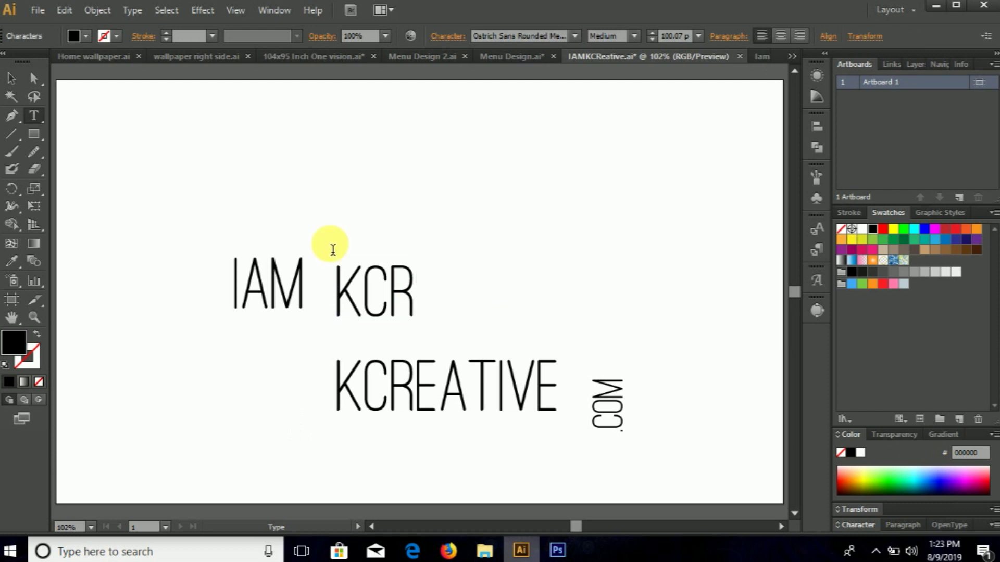
- Move IAM and .COM beside KCREATIVE, then set all the text in Ethnocentric
key("v")
left_click_drag(297, 309, 309, 398)
left_click(622, 380)
left_click_drag(604, 385, 574, 391)
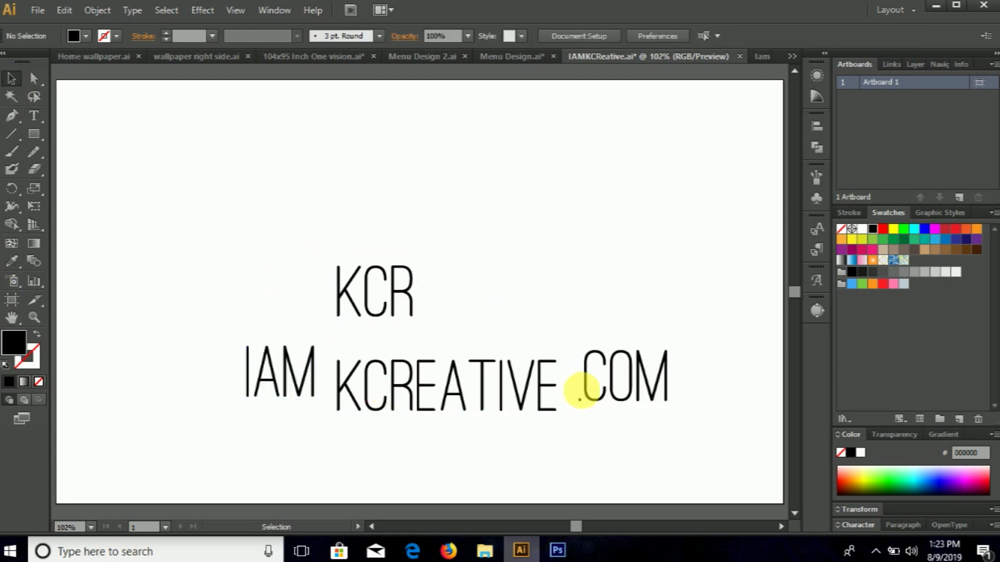
key("ctrl+a")
left_click(574, 35)
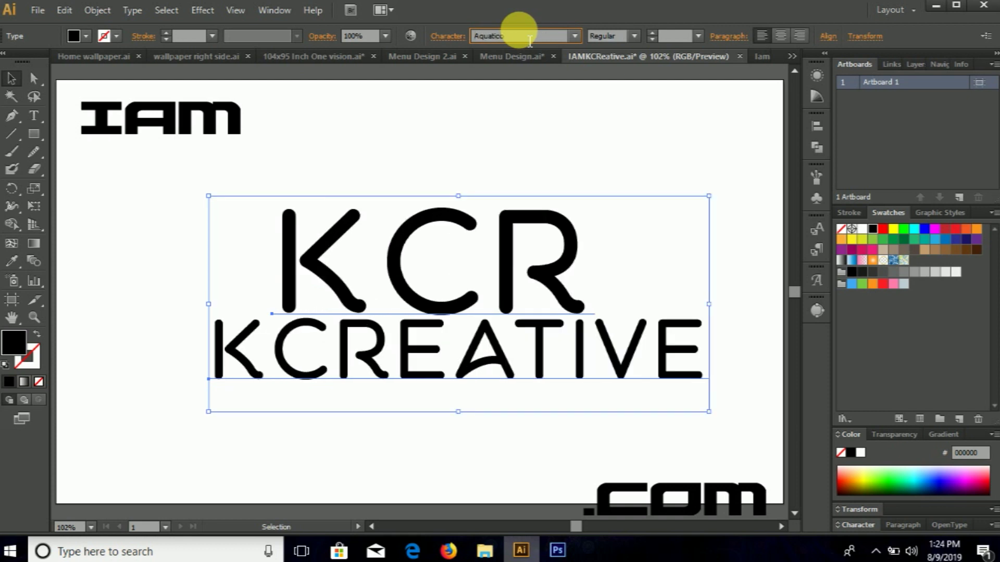
key("Down")
key("Down")
key("Down")
key("Down")
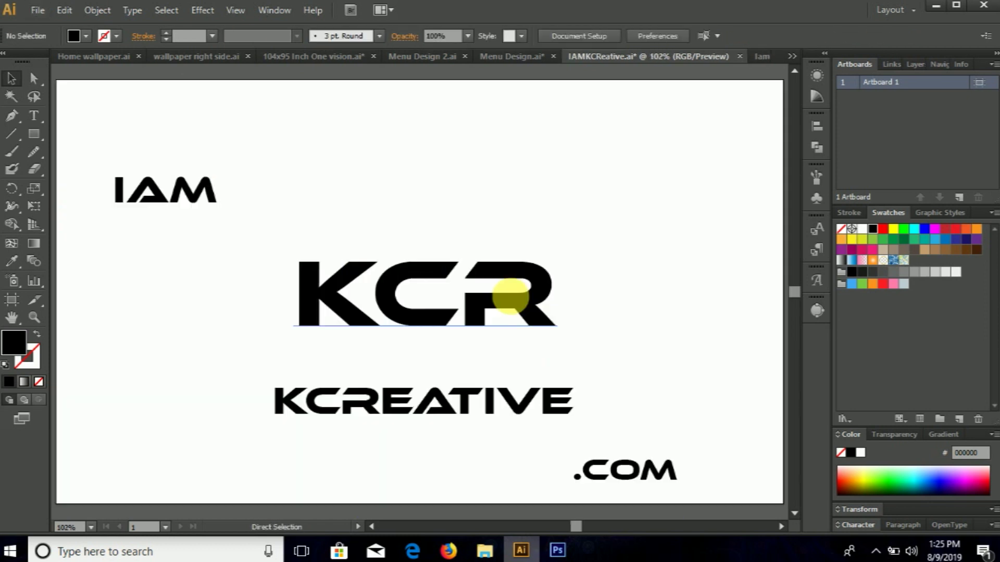
- Move KCREATIVE up under KCR and draw a black rectangle beneath the C
left_click_drag(437, 413, 436, 368)
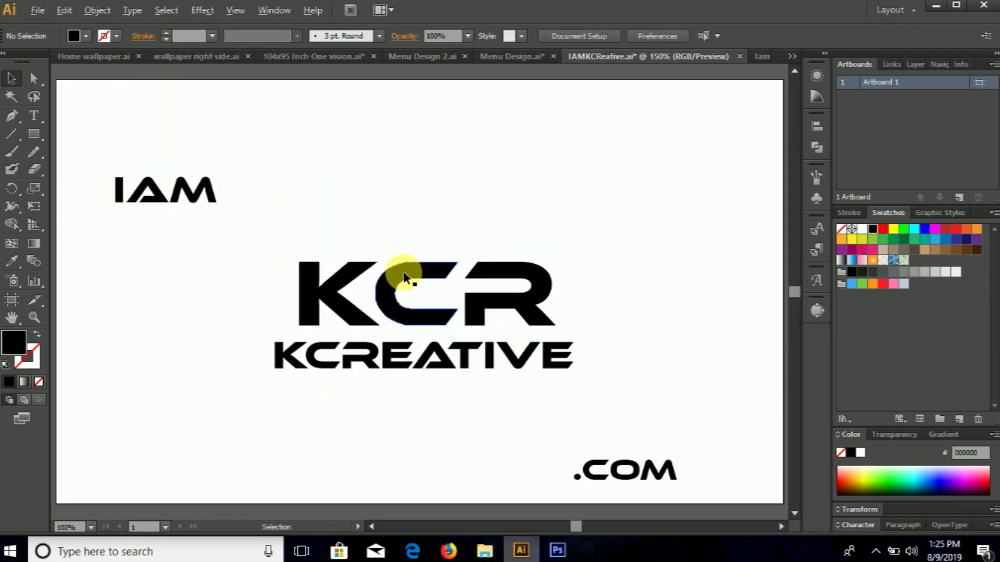
scroll(405, 277, "up", 2)
scroll(399, 364, "up", 1)
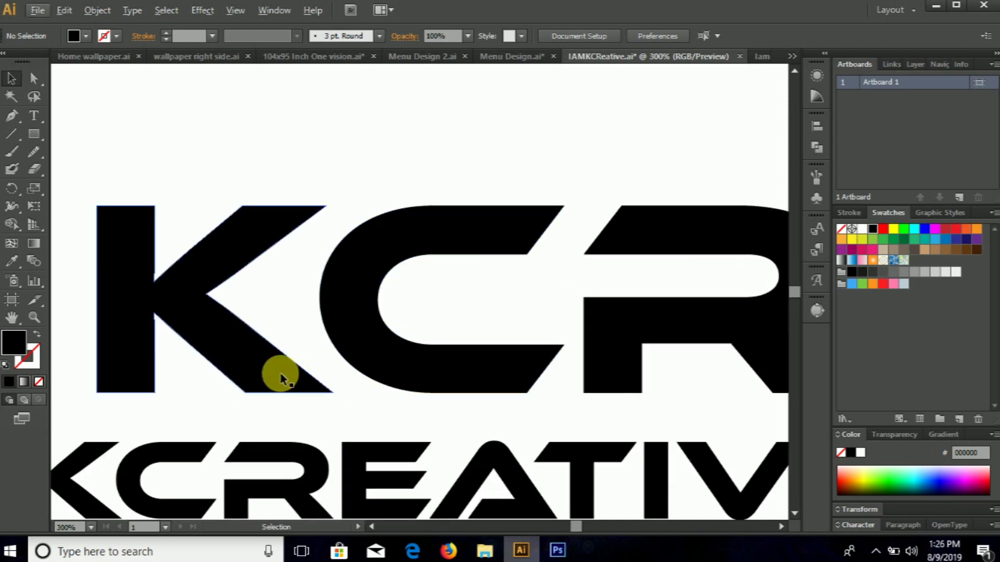
left_click_drag(528, 374, 521, 369)
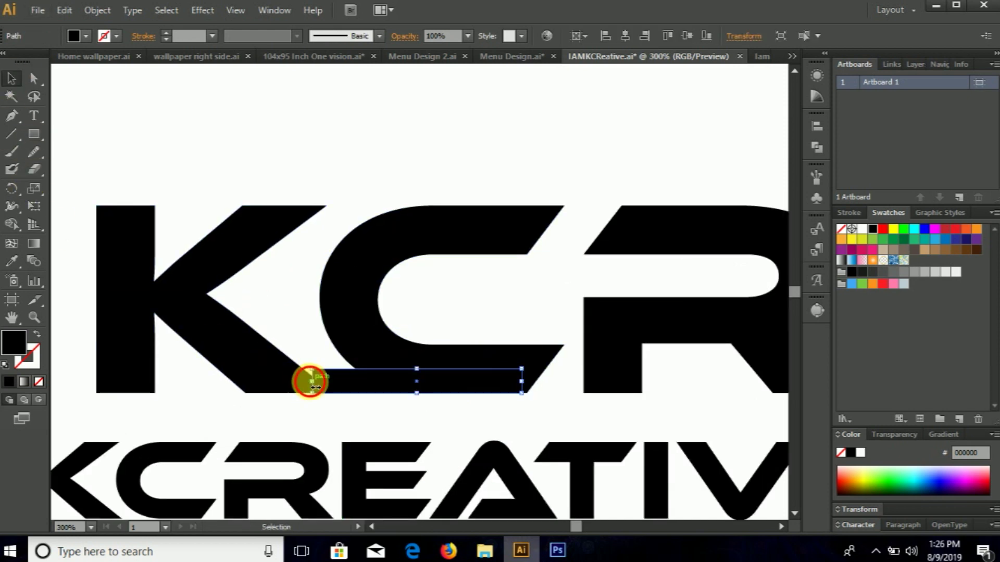
- Erase a vertical band through the R's left stem and slide the detached piece left
scroll(395, 328, "right", 3)
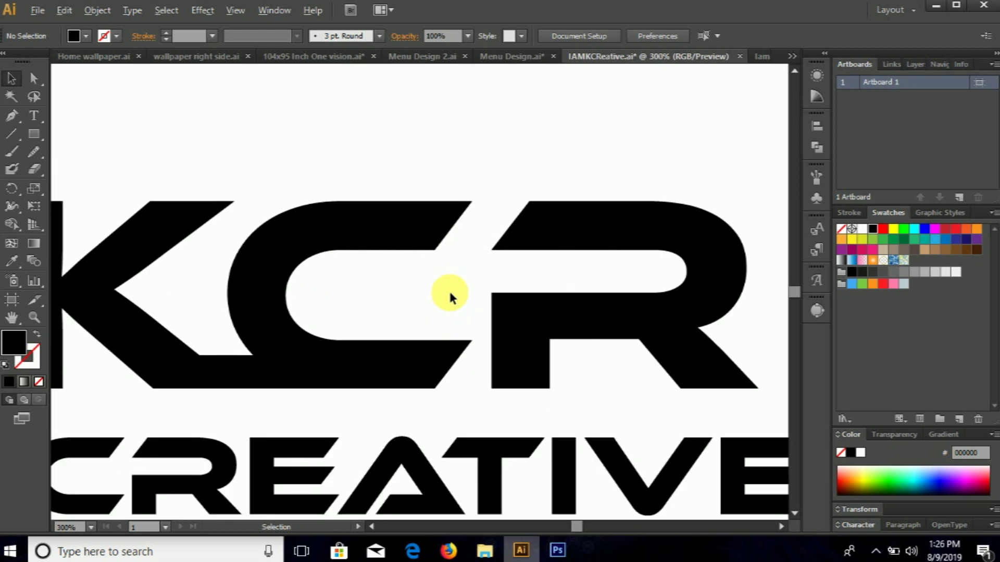
left_click(592, 308)
left_click(34, 169)
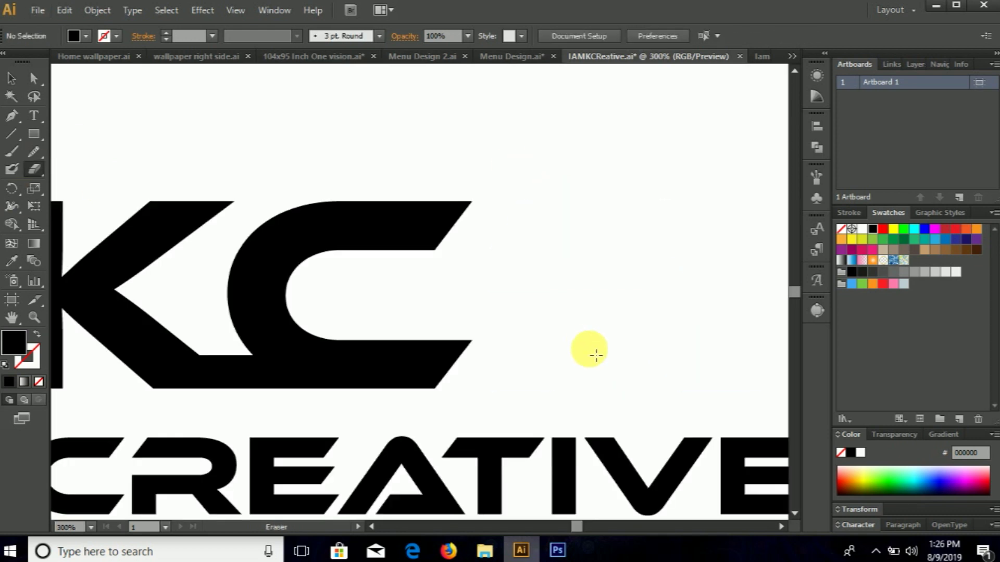
key("ctrl+z")
key("ctrl+0")
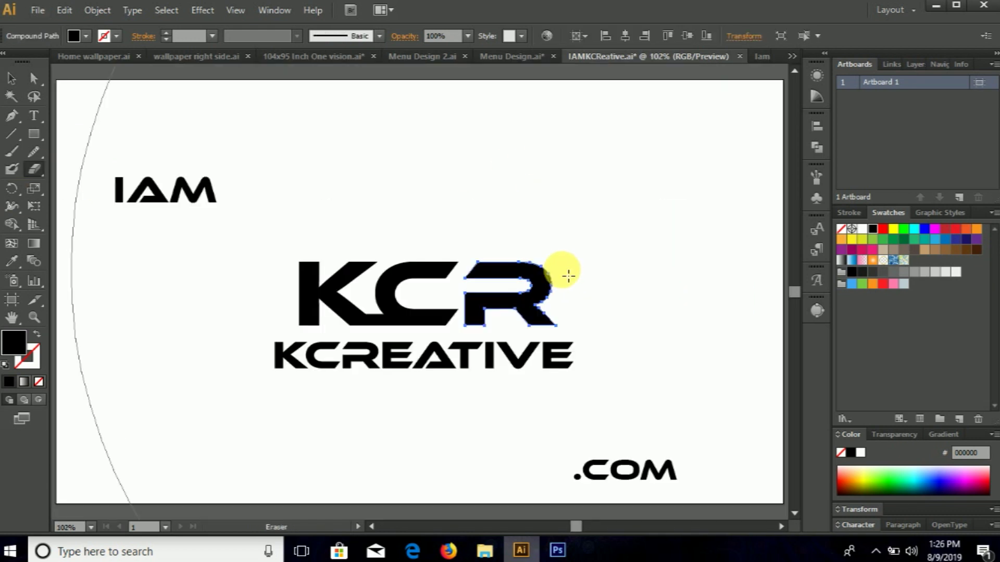
scroll(489, 269, "up", 4)
left_click_drag(476, 250, 457, 361)
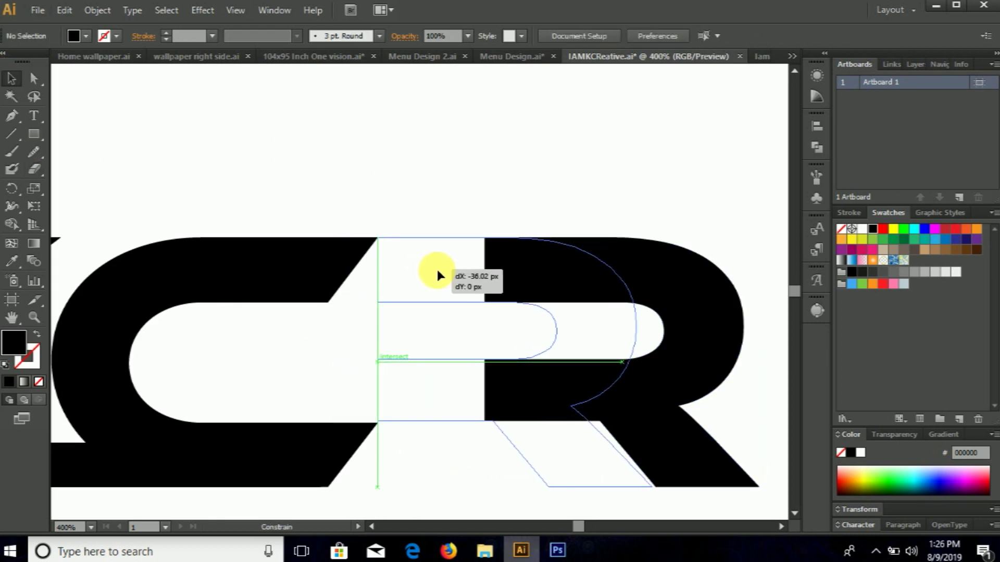
scroll(437, 273, "down", 2)
mouse_move(437, 274)
left_mouse_down()
mouse_move(460, 268)
mouse_move(486, 290)
left_mouse_up()
- Reshape the R's diagonal anchor and move the R closer to the C
key("a")
scroll(486, 290, "up", 3)
left_click_drag(439, 386, 498, 404)
key("ctrl+0")
scroll(461, 281, "up", 3)
left_click(11, 78)
left_click_drag(631, 250, 594, 250)
- Reshape the C's lower diagonal by moving its top and bottom-right anchors
left_click(431, 416)
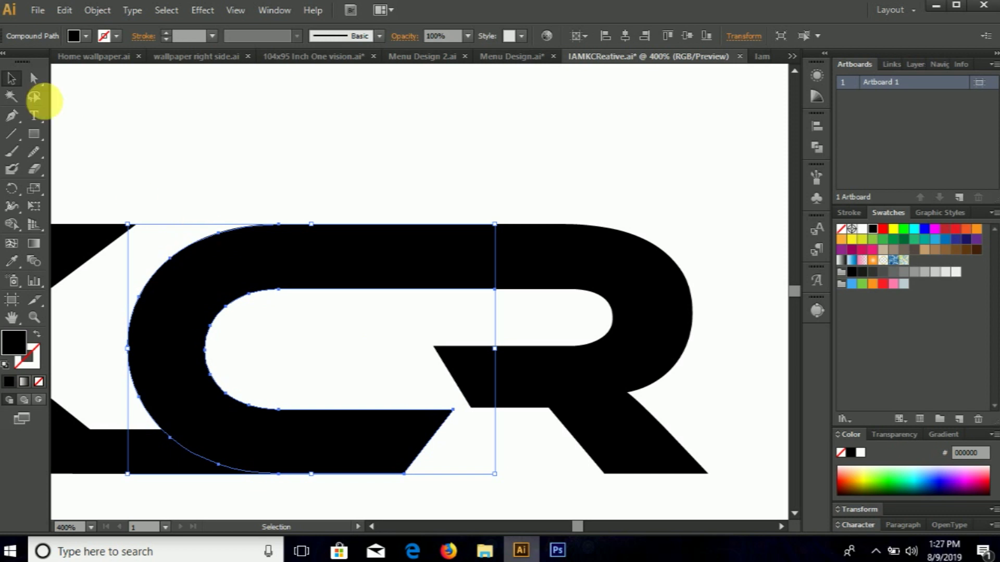
key("a")
left_click(362, 395)
left_click_drag(453, 410, 390, 410)
left_click_drag(404, 474, 434, 472)
left_click(404, 402)
left_click_drag(387, 413, 401, 410)
- Fine-tune the C's slanted edge and return to the Selection tool
key("ctrl+0")
scroll(459, 301, "up", 5)
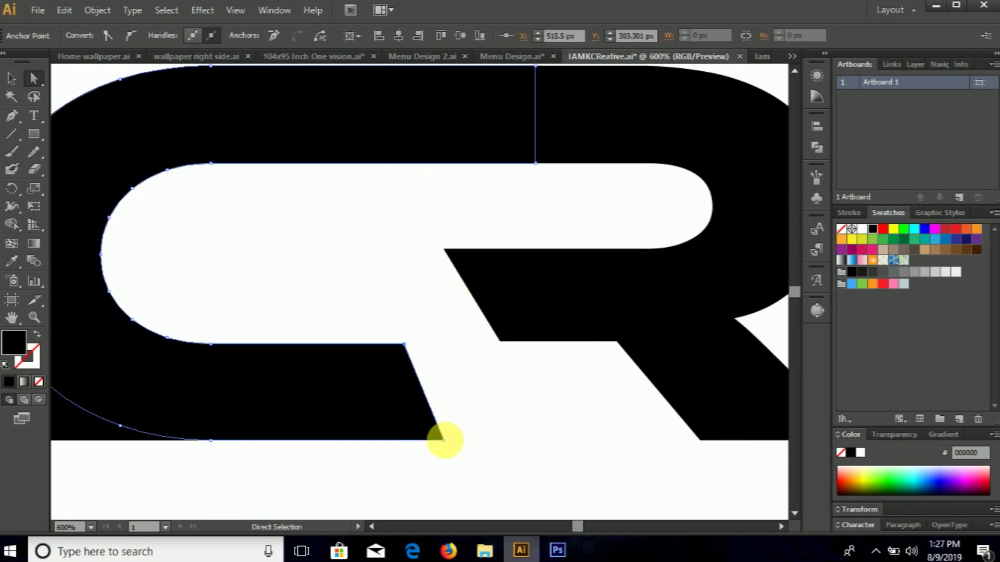
left_click_drag(465, 443, 466, 442)
scroll(522, 412, "down", 3)
key("v")
right_click(368, 346)
left_click(531, 394)
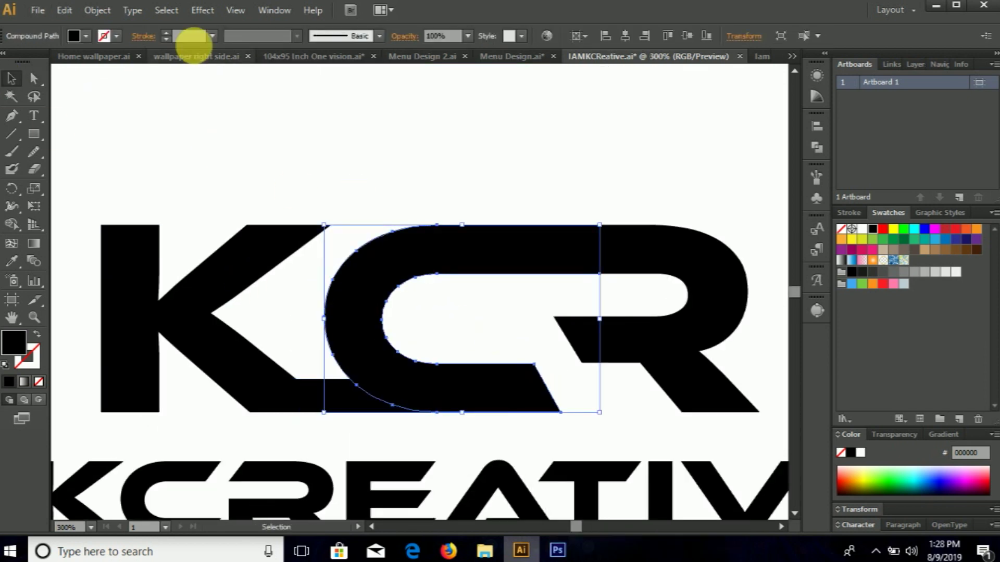
- Try a black stroke and Bring to Front on the C, then undo the changes
left_click(167, 33)
right_click(447, 225)
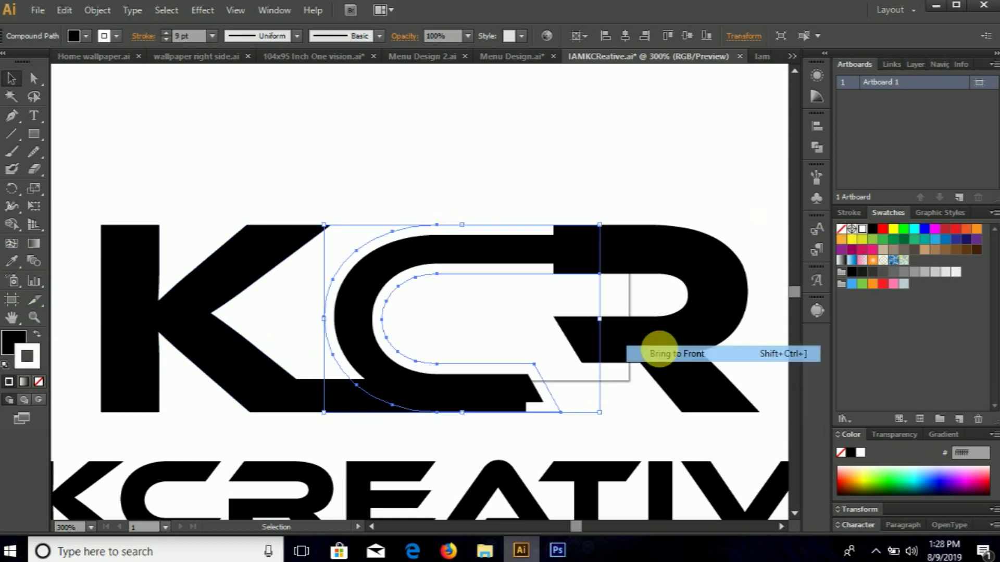
left_click(658, 351)
left_click(117, 35)
left_click(607, 311)
key("ctrl+z")
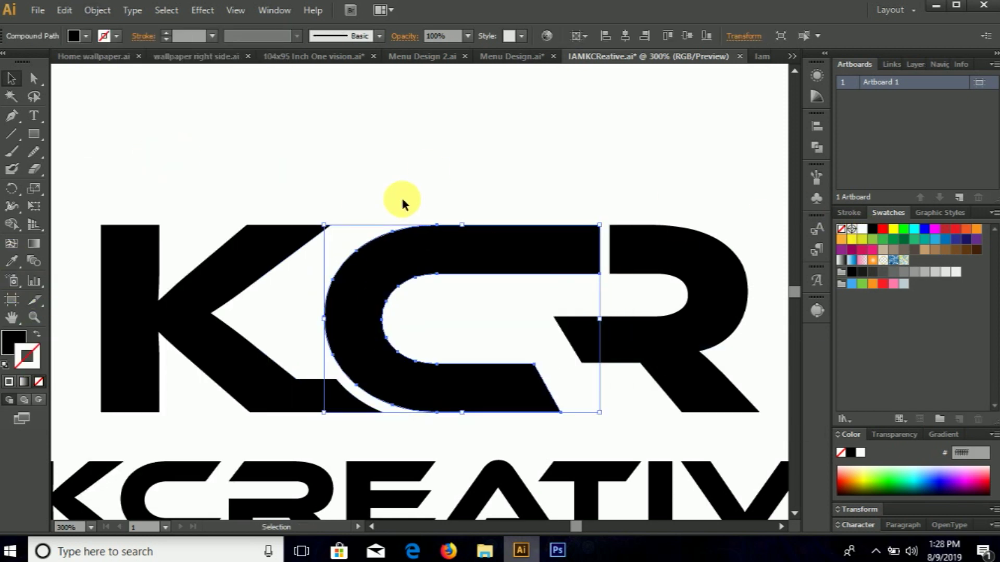
key("ctrl+z")
left_click(346, 375)
left_click(384, 357)
left_click(455, 165)
key("ctrl+minus")
left_click(466, 255)
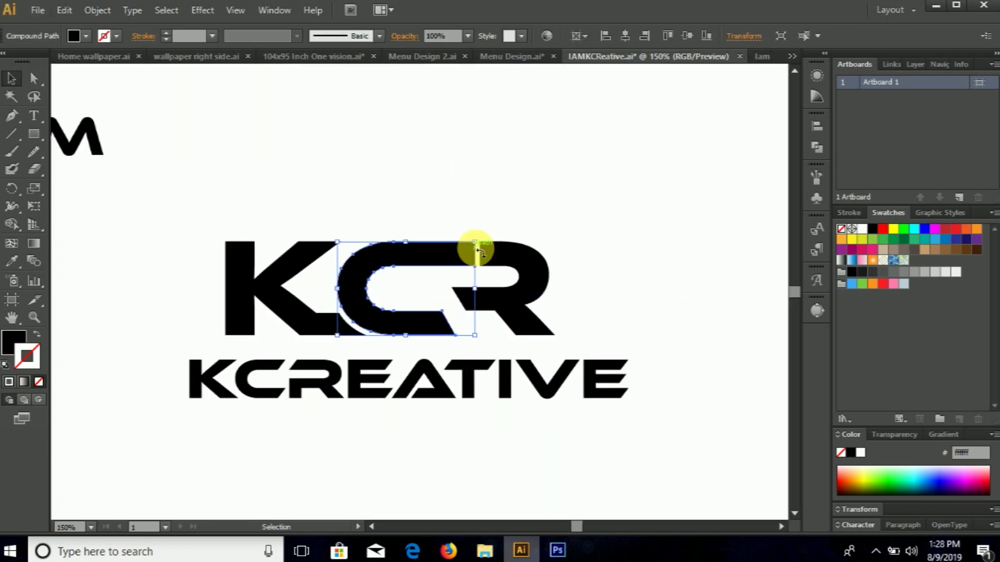
key("ctrl+z")
- Try cutting the rectangle out of the C with Pathfinder, then undo it
left_click_drag(355, 338, 355, 340)
key("ctrl+shift+F9")
left_click(665, 152)
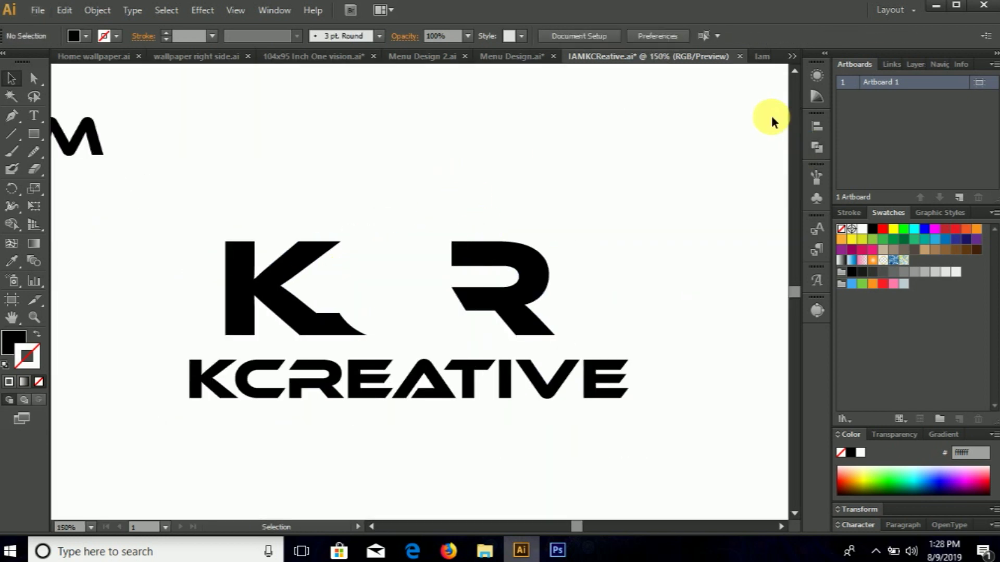
key("ctrl+z")
key("ctrl+minus")
key("ctrl+plus")
key("ctrl+plus")
key("ctrl+plus")
- Drag the R's inner leg anchor to the right
left_click_drag(477, 150, 585, 255)
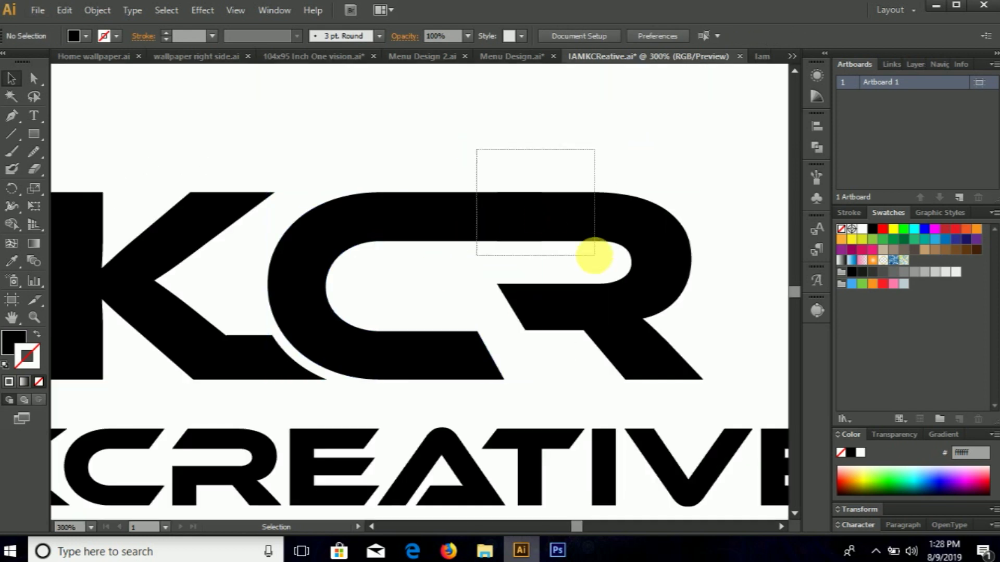
left_click(509, 297)
key("ctrl+plus")
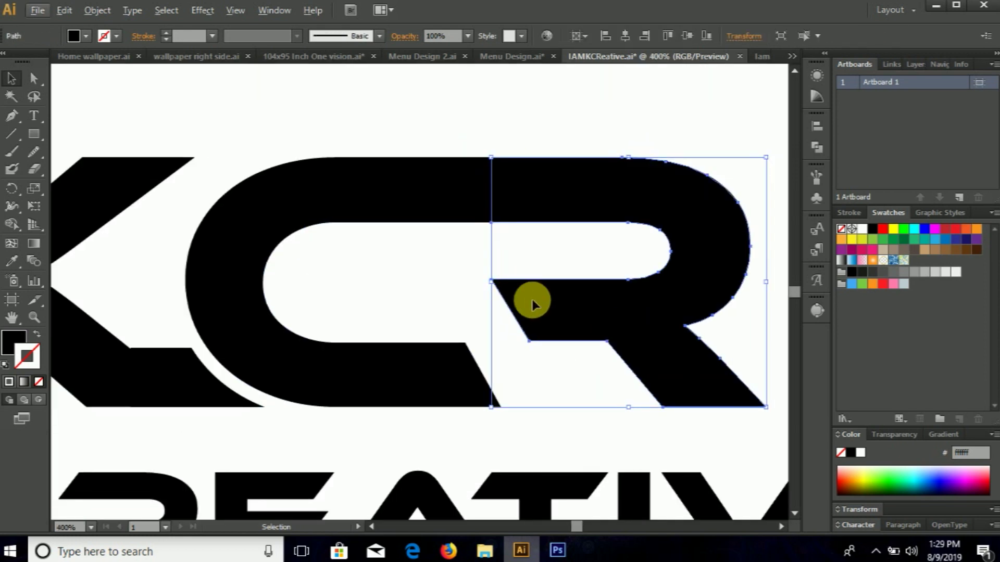
left_click_drag(491, 280, 582, 279)
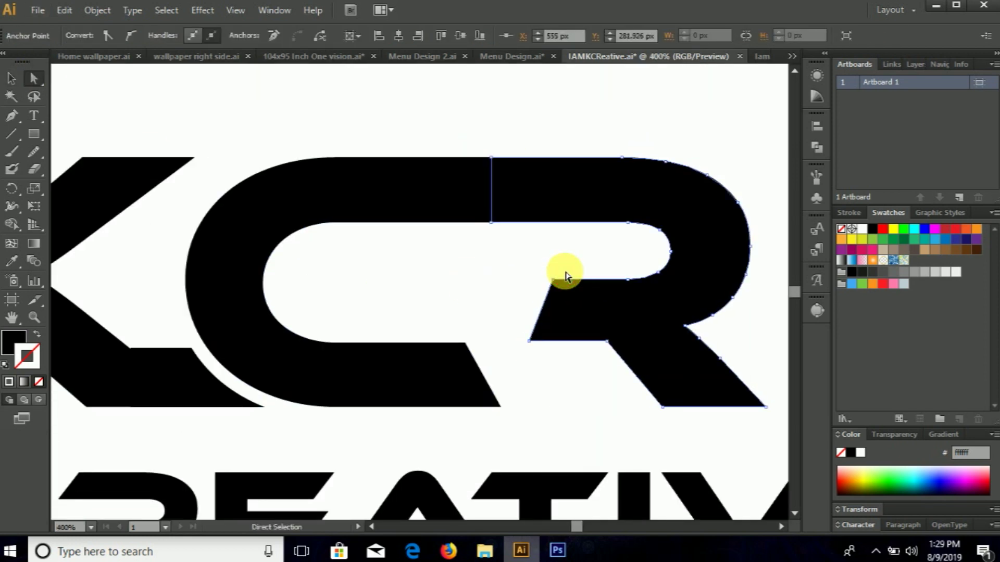
left_click(566, 276)
key("ctrl+0")
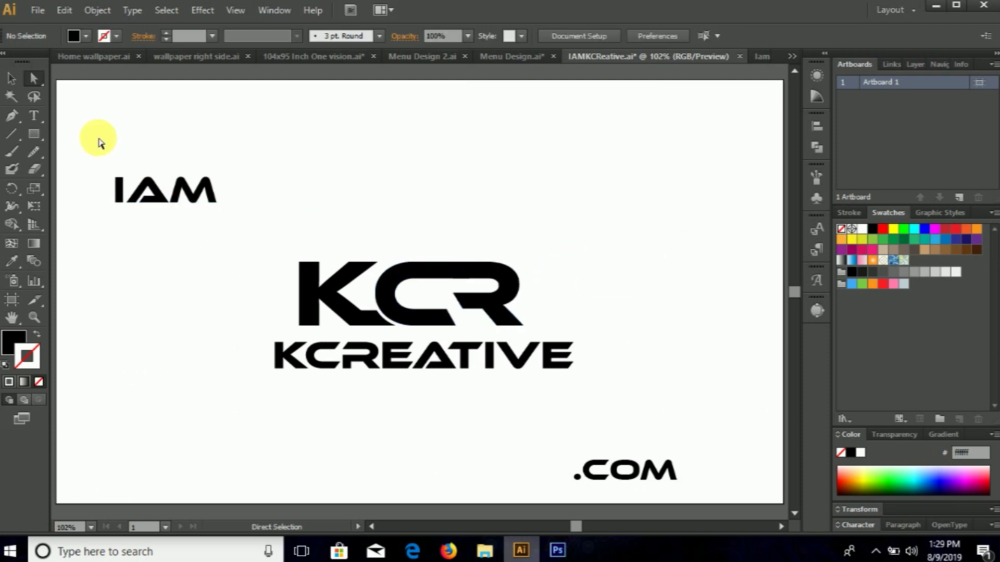
- Draw a small rectangle below the C and nudge the C and R up slightly
left_click(383, 276)
key("ctrl+plus")
key("ctrl+plus")
key("ctrl+plus")
left_click(345, 393)
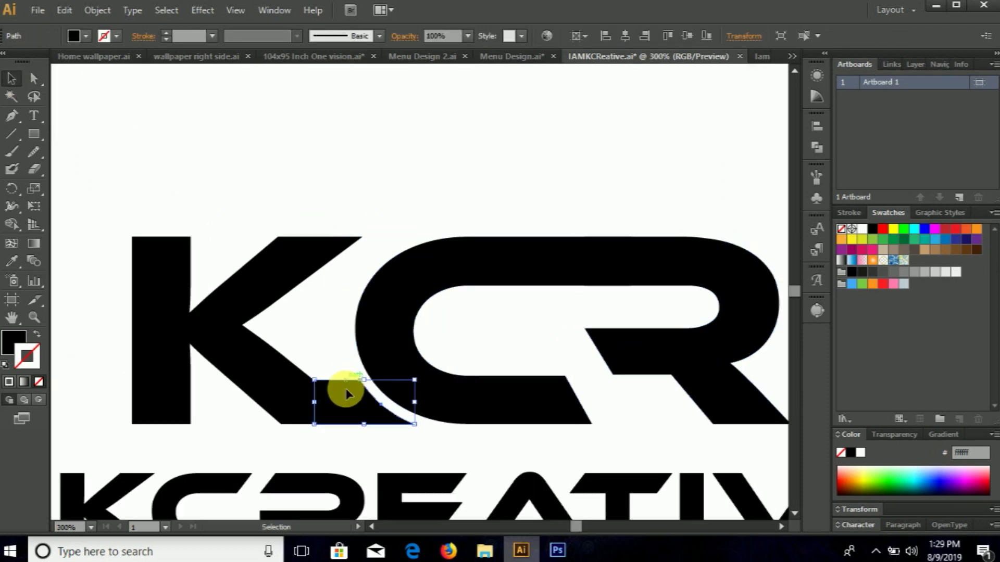
left_click(390, 237)
left_click_drag(625, 260, 648, 267)
left_click(580, 217)
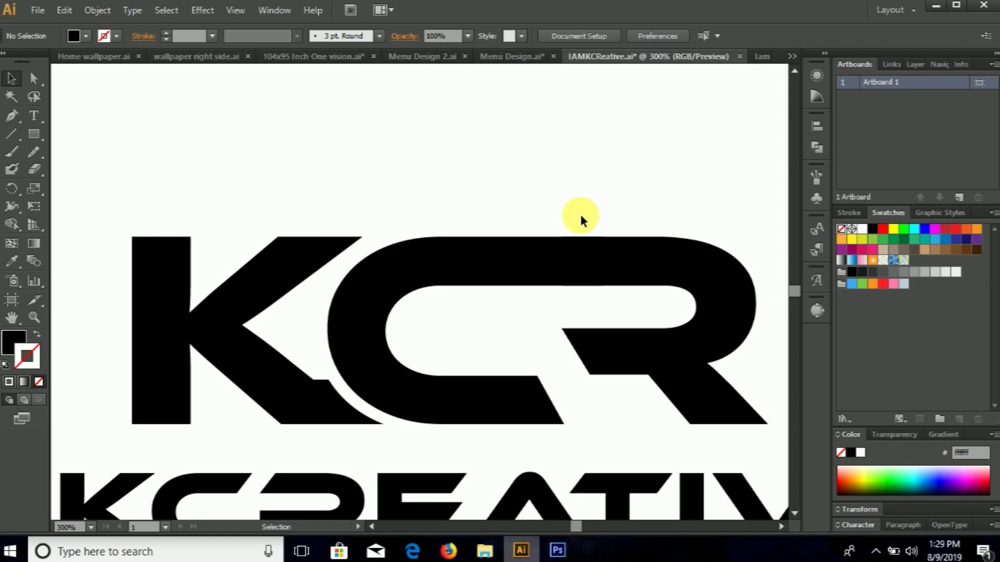
left_click_drag(336, 429, 337, 429)
key("ctrl+minus")
left_click(404, 417)
left_click_drag(541, 408, 552, 399)
left_click(471, 383)
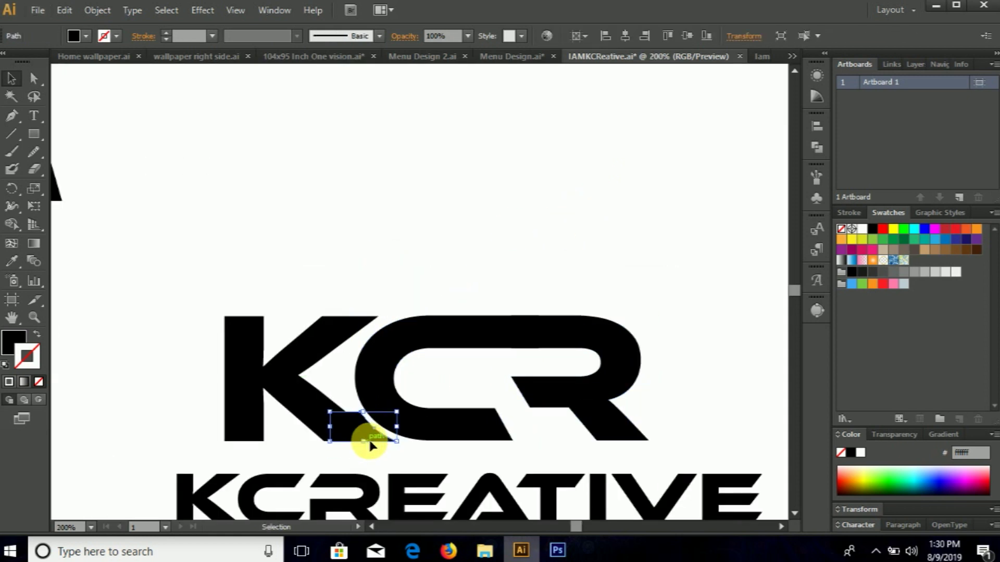
- Unite the small rectangle with the K using Pathfinder to extend its foot
left_click(312, 407, "shift")
left_click(817, 147)
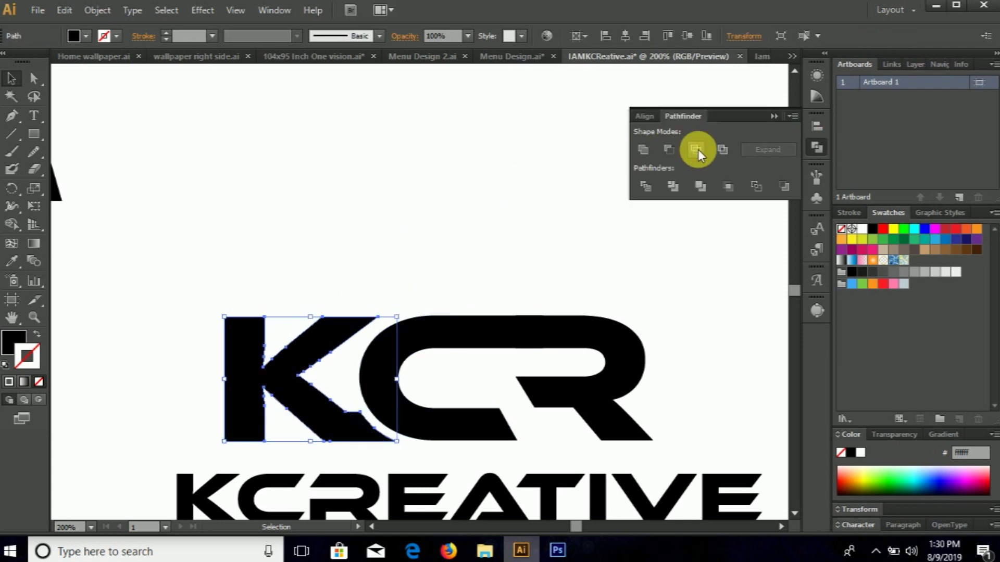
left_click_drag(585, 196, 365, 401)
left_click(816, 148)
left_click(668, 150)
key("ctrl+z")
- Select KCREATIVE together with the KCR letters
left_click(694, 117)
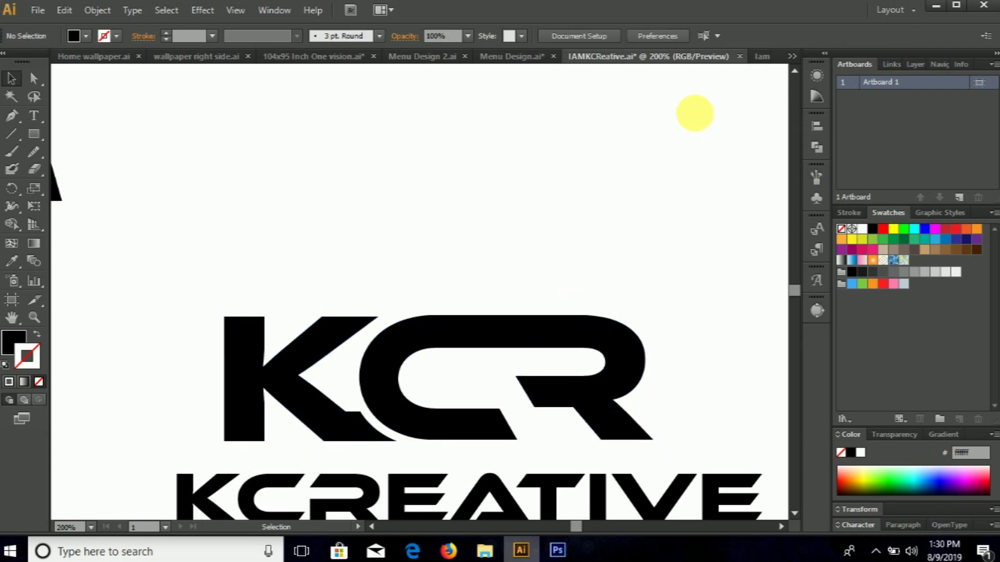
key("ctrl+0")
left_click(569, 346)
left_click(327, 301)
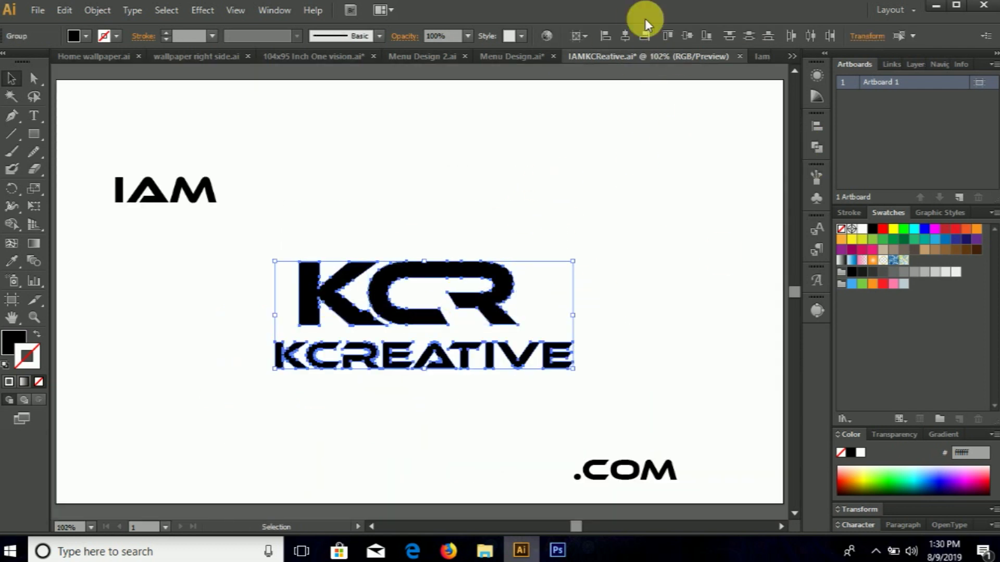
- Enlarge KCREATIVE, move it lower below the letters, and raise KCR on the page
left_click(474, 357)
mouse_move(419, 376)
left_mouse_down()
mouse_move(425, 341)
mouse_move(432, 364)
left_mouse_up()
left_click_drag(415, 313, 415, 264)
left_click_drag(34, 134, 112, 168)
- Draw a slightly enlarged circle over the KCR letters with a 10 pt stroke and no fill
left_click_drag(419, 243, 452, 343)
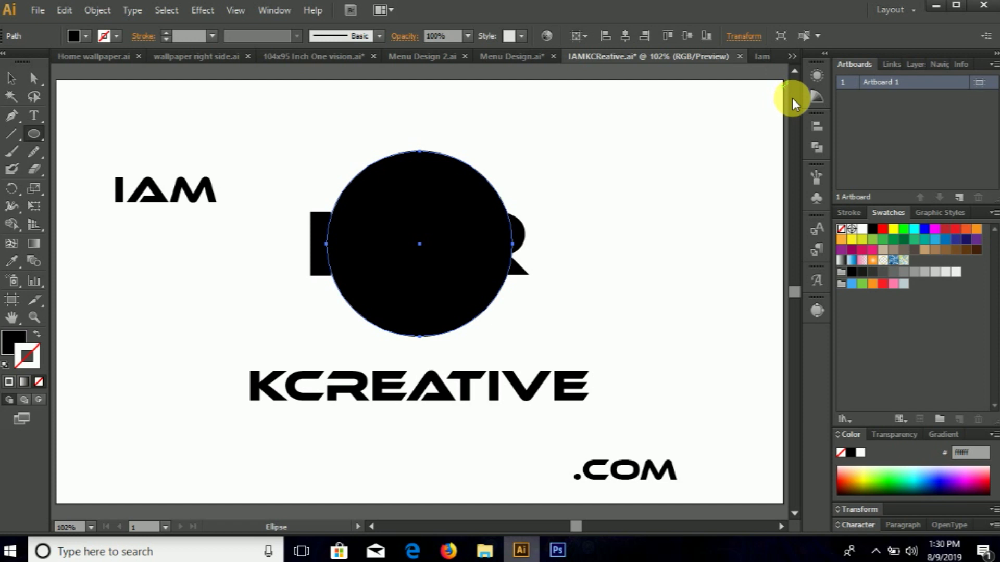
left_click(166, 32)
key("shift+x")
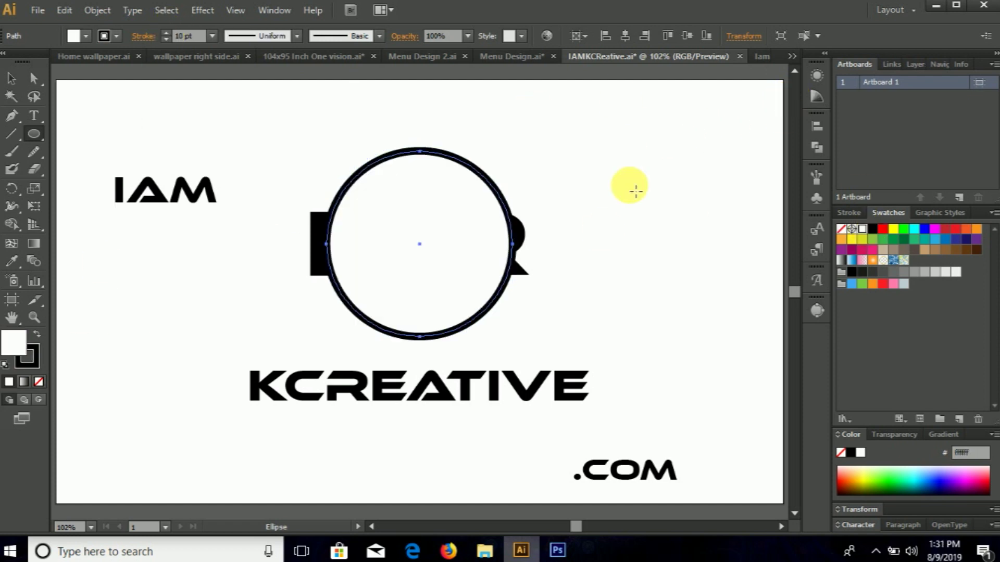
left_click(840, 228)
left_click(11, 78)
left_click_drag(513, 152, 519, 145)
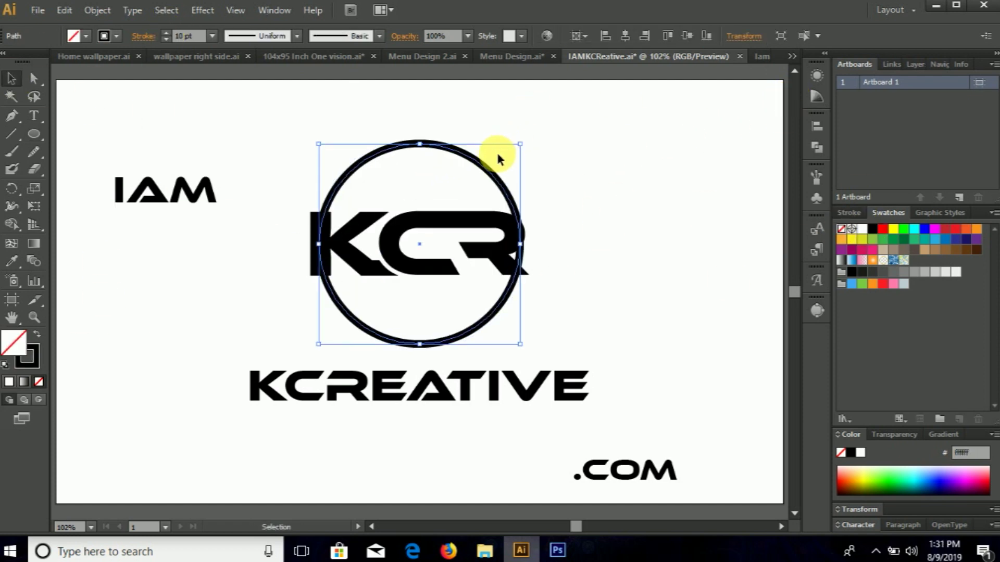
- Nudge the KCR letters slightly right inside the ring, trying and undoing an outline
left_click(432, 218)
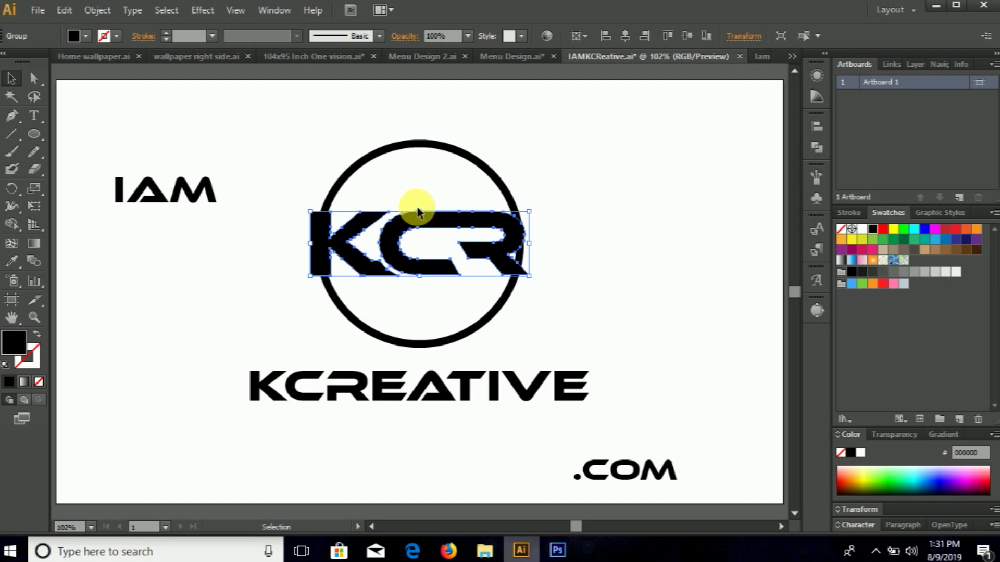
left_click(457, 193)
scroll(410, 225, "up", 1)
scroll(410, 225, "up", 1)
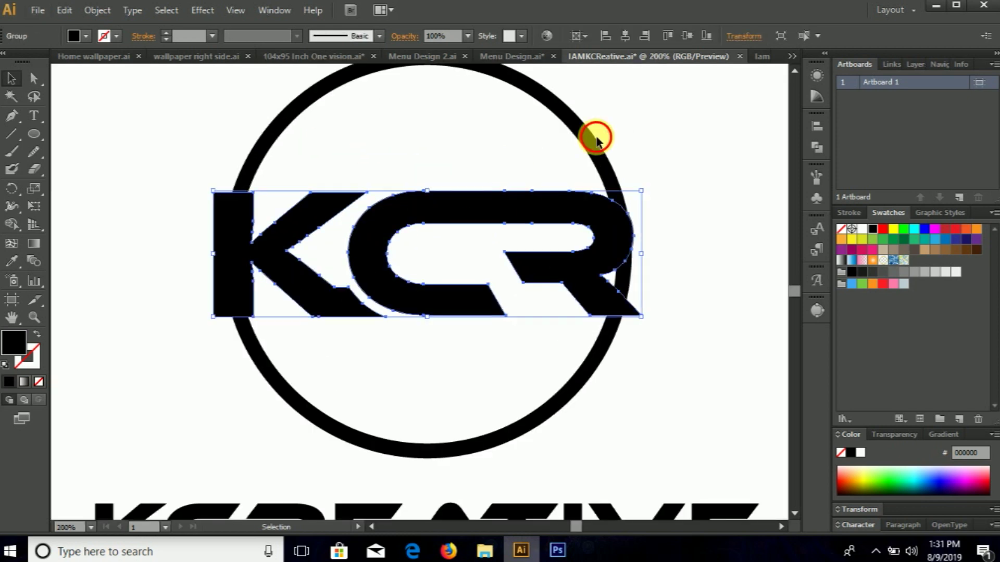
left_click(591, 157)
left_click(165, 32)
left_click_drag(624, 230, 631, 229)
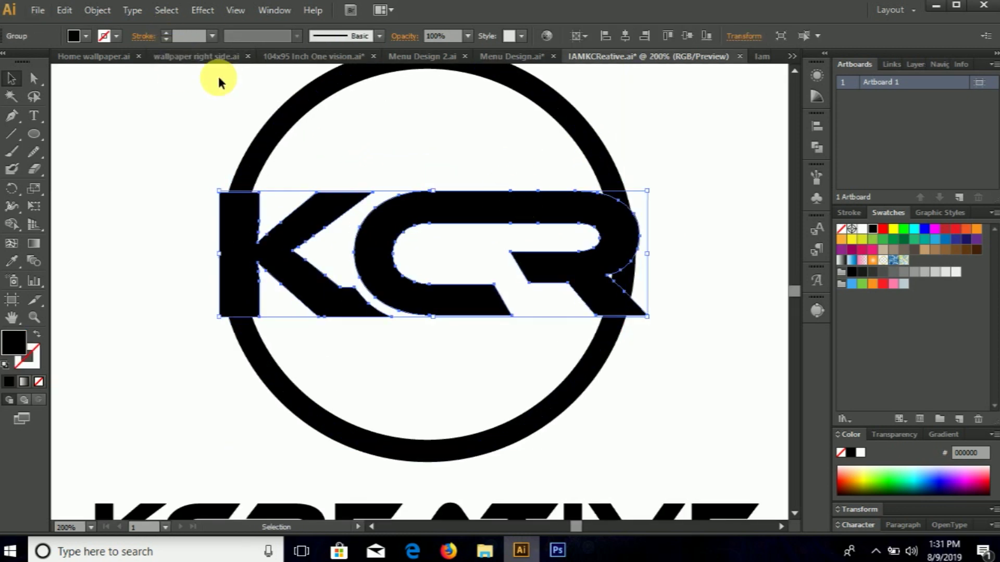
left_click(167, 36)
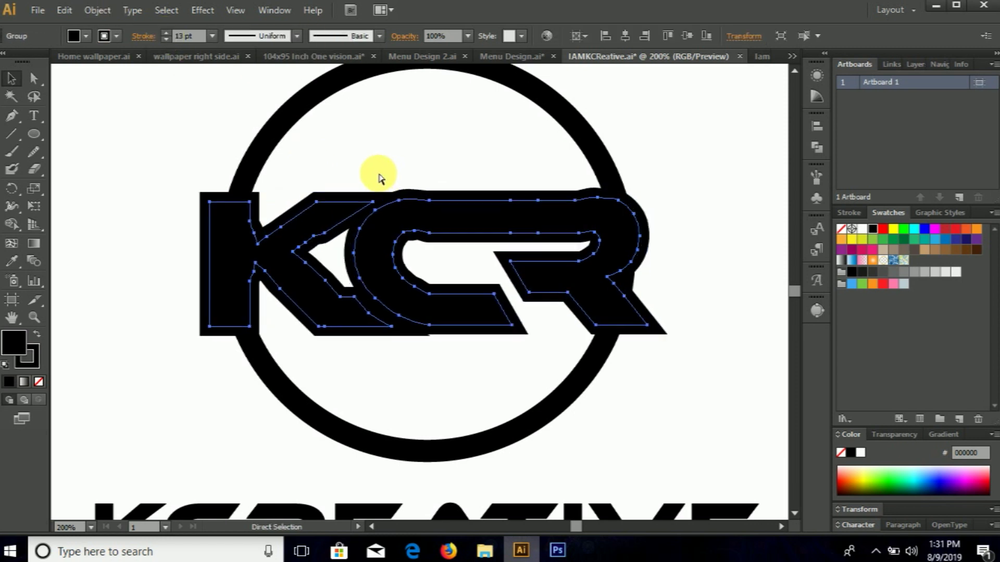
key("ctrl+z")
- Select the KCR letters as one group and test a 9 pt black outline, then undo it
right_click(502, 201)
left_click(592, 281)
scroll(593, 279, "down", 1)
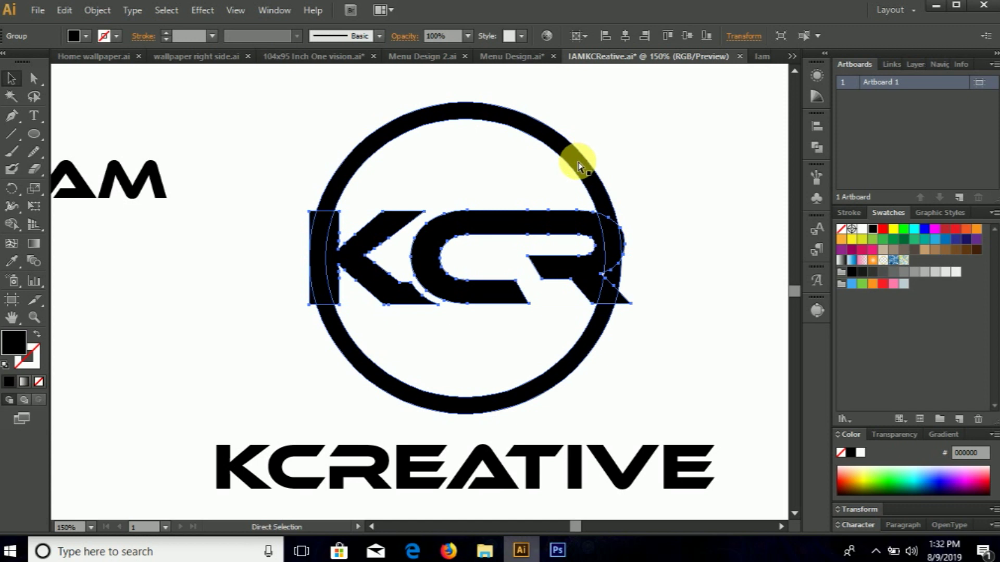
scroll(575, 161, "up", 5)
scroll(447, 161, "down", 6)
scroll(442, 207, "up", 2)
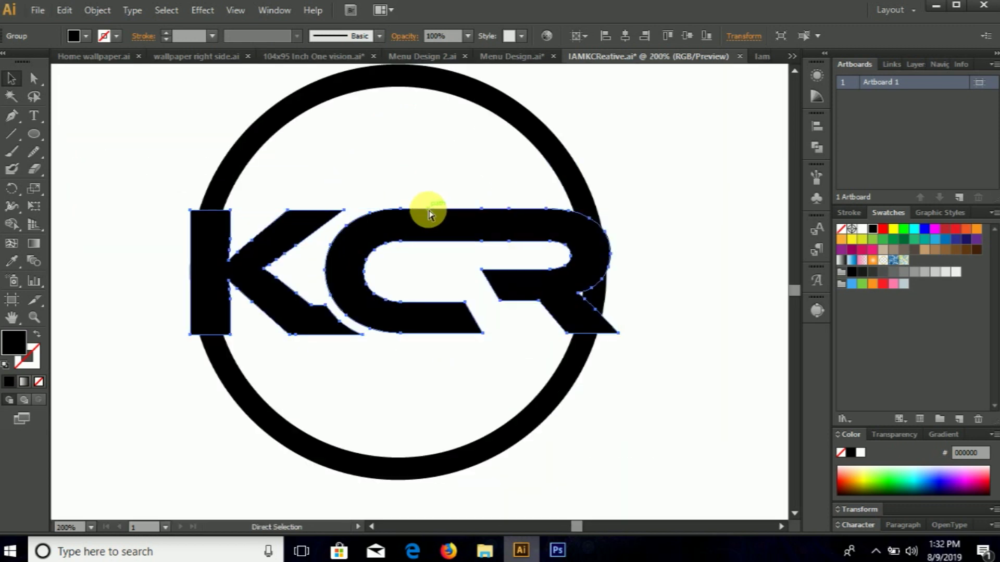
left_click(165, 33)
key("ctrl+z")
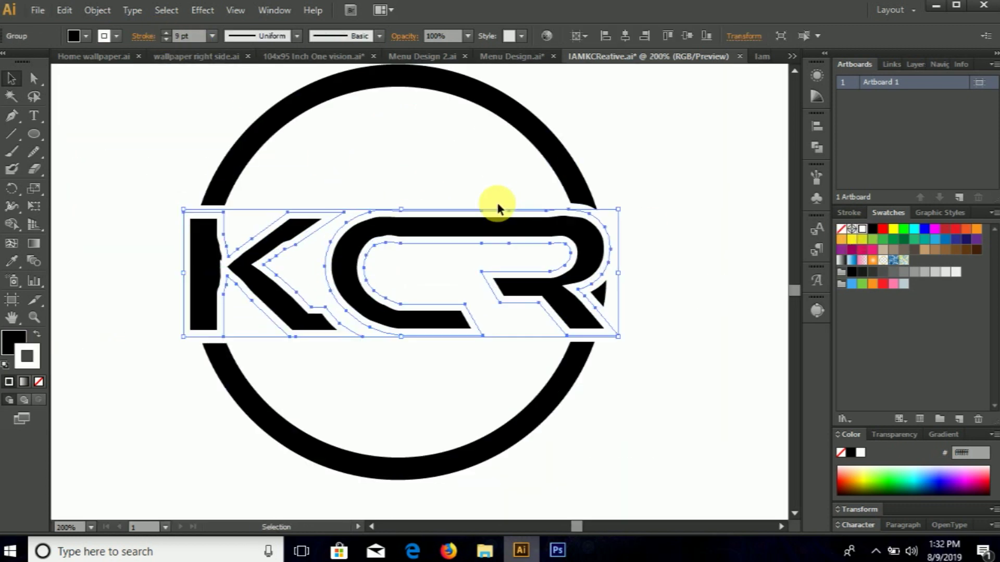
- Offset the KCR letter group and subtract it from the ring with Minus Front
scroll(410, 240, "up", 1)
left_click_drag(409, 241, 411, 240)
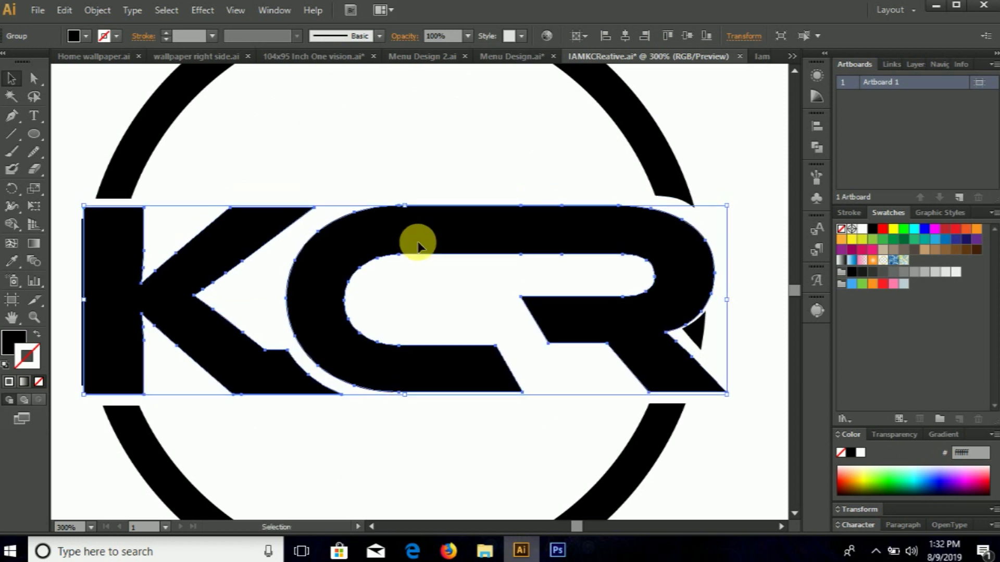
left_click(730, 268)
key("ctrl+0")
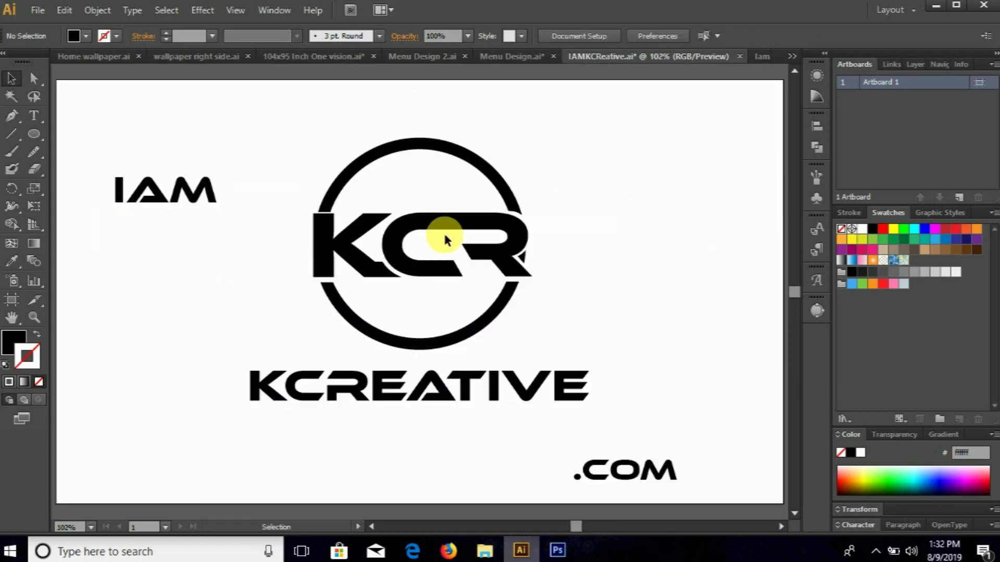
left_click(352, 223)
key("Return")
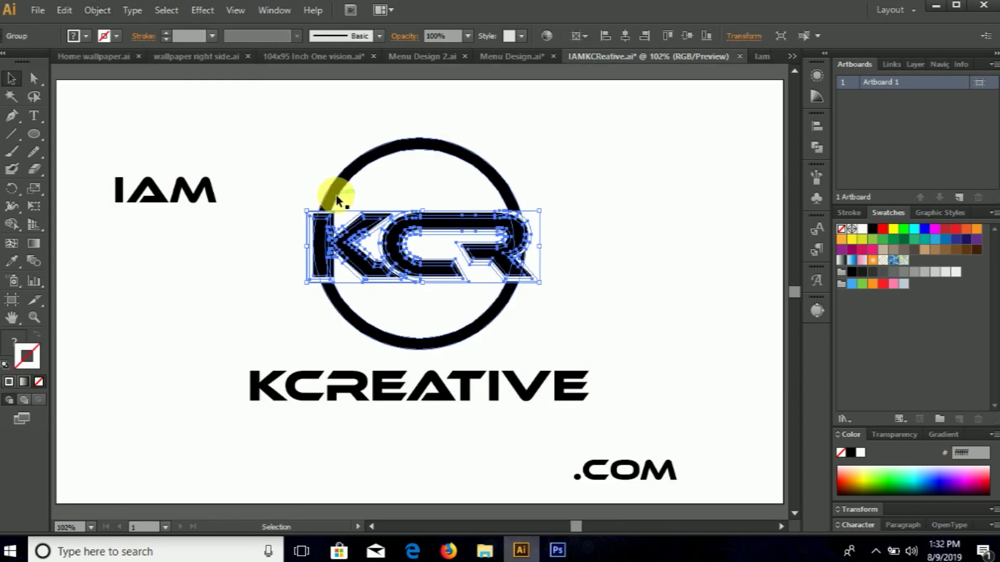
key("ctrl+plus")
key("ctrl+plus")
left_click(816, 147)
left_click(767, 151)
- Delete and adjust anchor points on the sliver left where the ring meets the letters
scroll(266, 232, "up", 5)
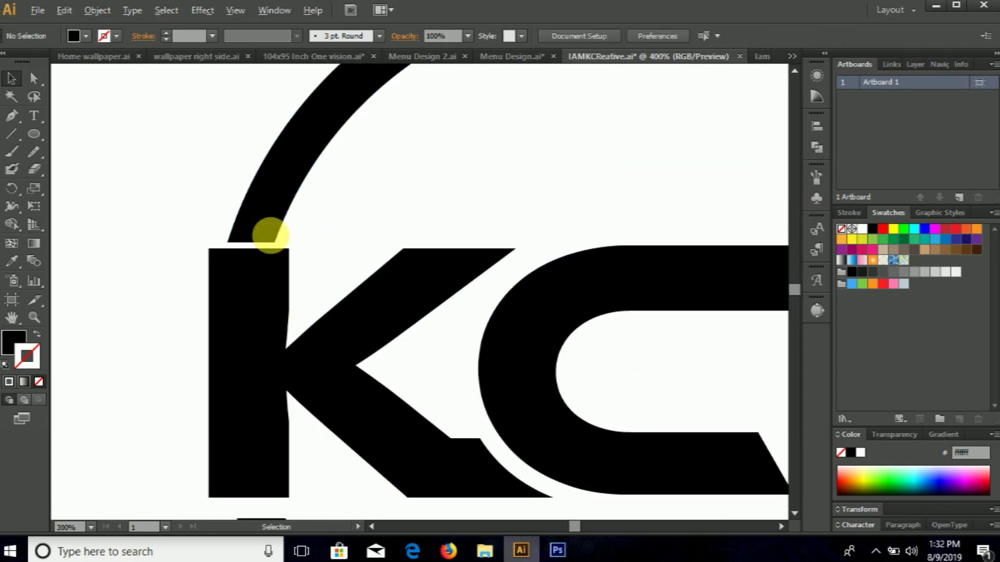
scroll(289, 226, "down", 2)
scroll(394, 267, "up", 5)
scroll(423, 268, "up", 4)
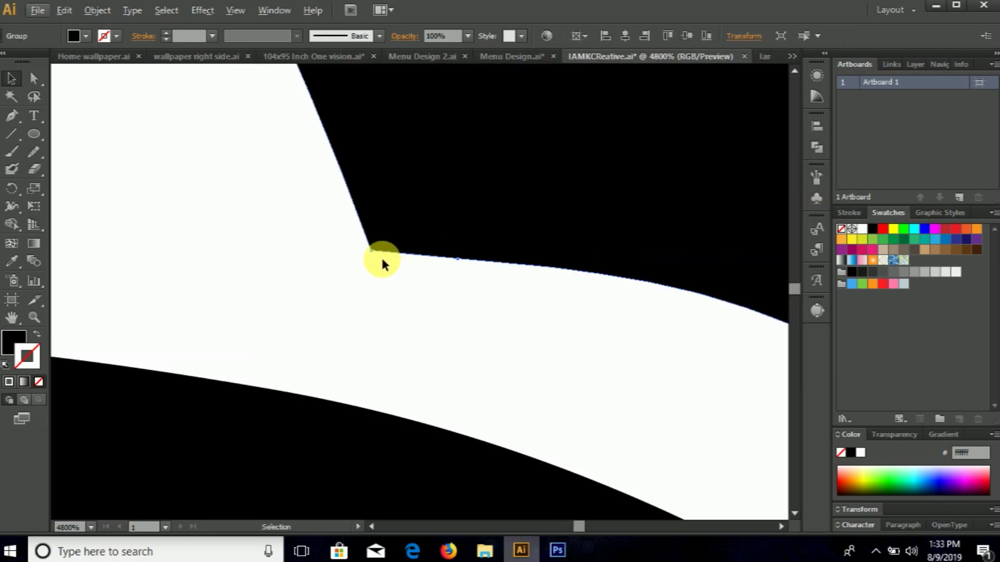
left_click(401, 253)
left_click_drag(12, 115, 100, 149)
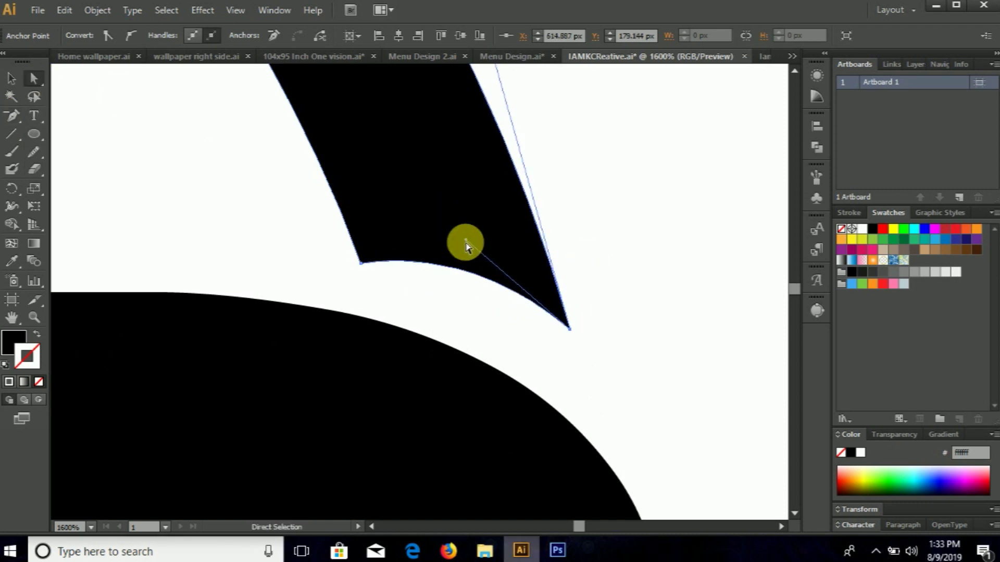
left_click_drag(569, 330, 568, 347)
left_click_drag(361, 264, 357, 252)
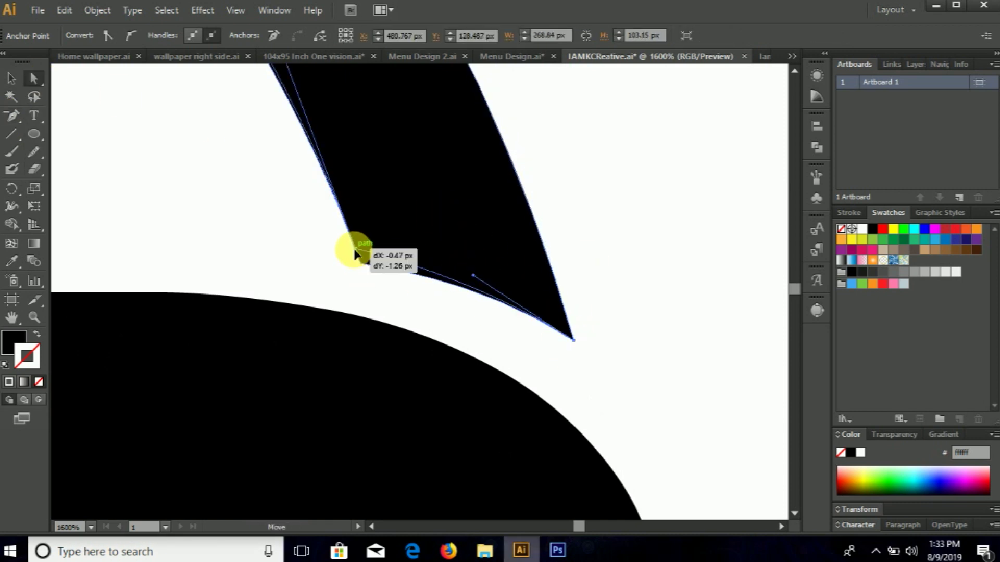
left_click(453, 297)
- Clean up the small triangle sliver near the R and check the whole logo
key("ctrl+0")
scroll(495, 252, "up", 8)
left_click(503, 232)
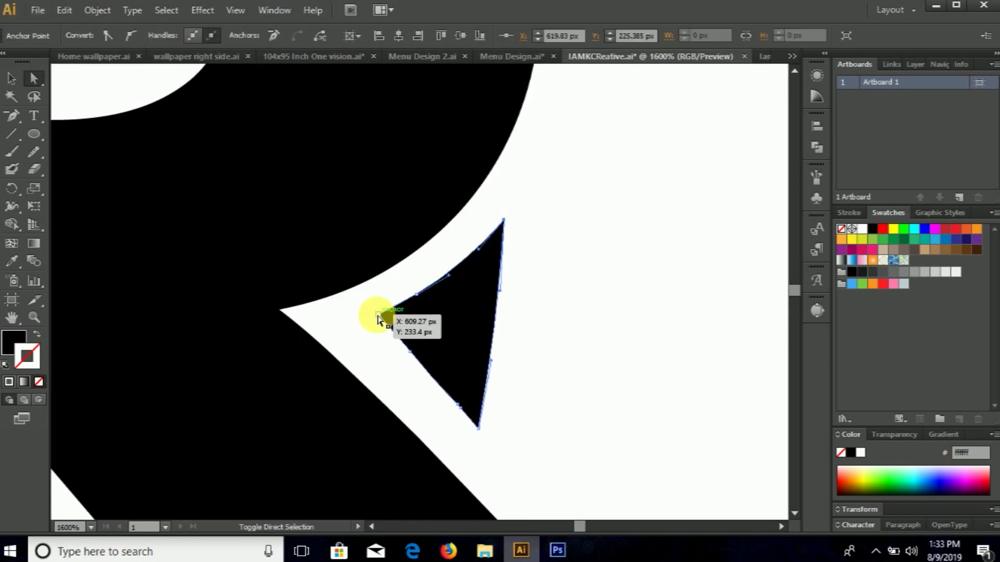
left_click(377, 316)
key("ctrl+0")
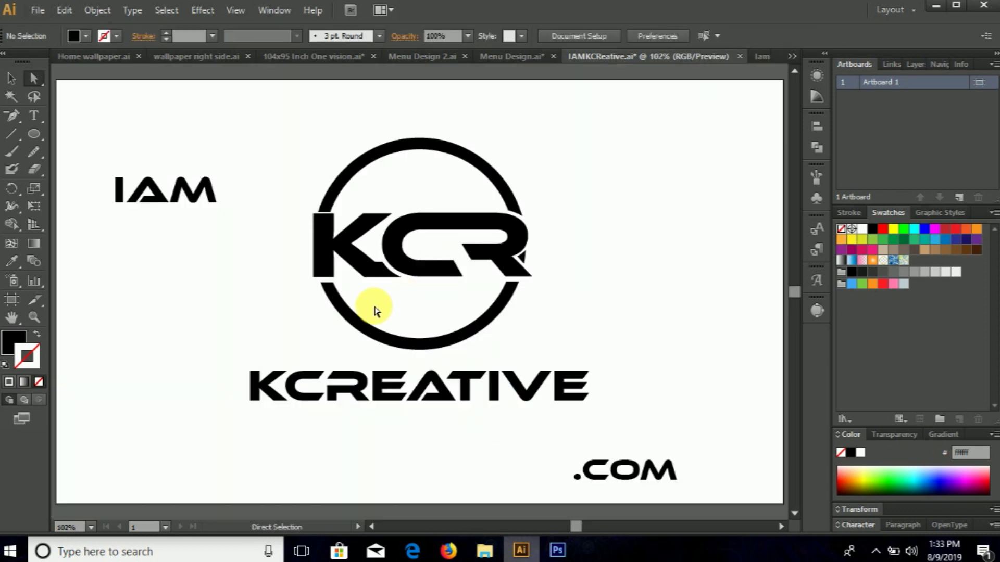
scroll(596, 303, "up", 5)
scroll(290, 224, "down", 3)
- Draw a black rectangle bar along the bottom edge of the KCR letters
mouse_move(34, 134)
left_mouse_down()
mouse_move(106, 166)
mouse_move(109, 133)
left_mouse_up()
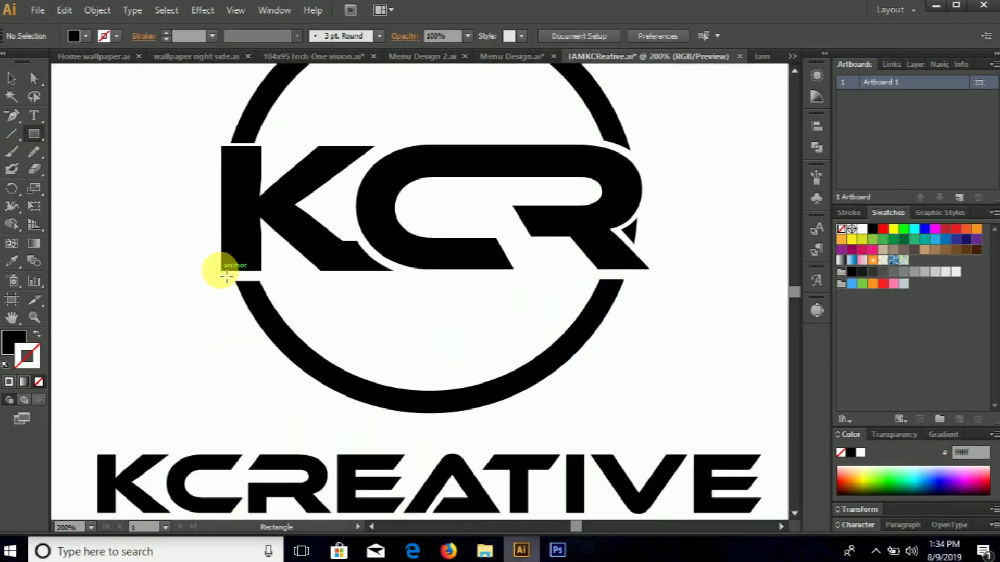
left_click_drag(672, 283, 668, 279)
scroll(373, 281, "up", 2)
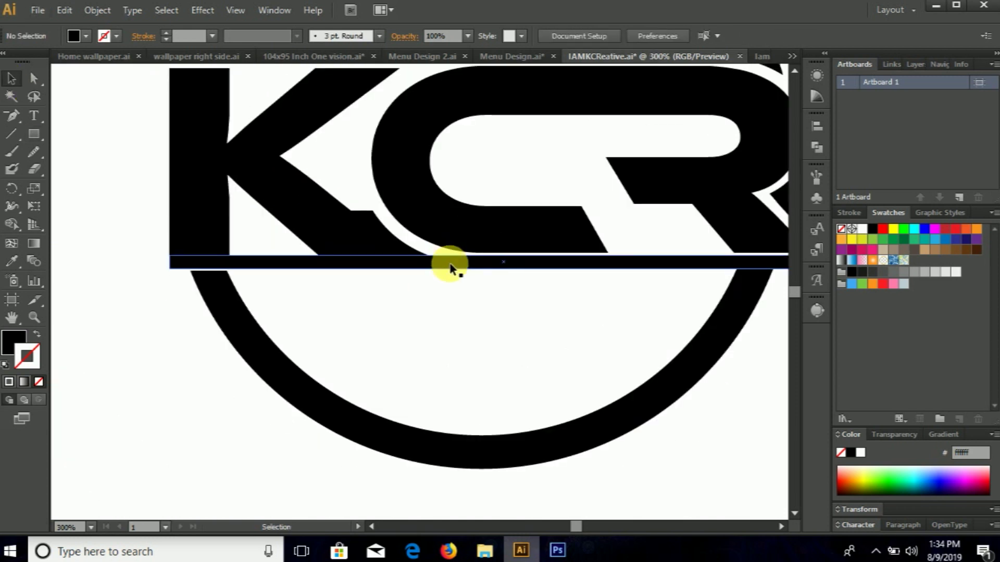
scroll(472, 270, "down", 2)
- Resize the R shape and narrow the K, C and R letters slightly
right_click(553, 294)
left_click(553, 291)
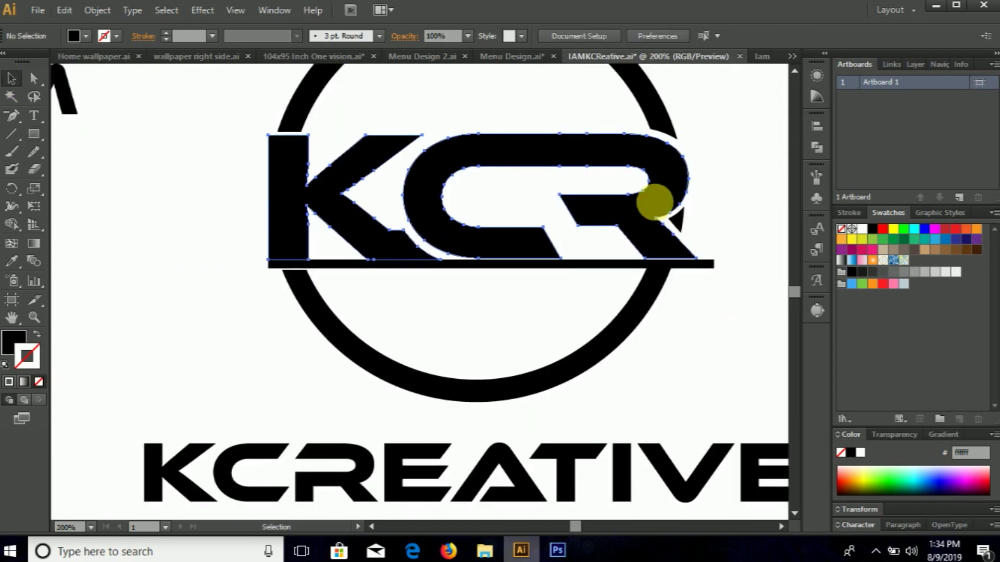
mouse_move(608, 305)
left_mouse_down()
mouse_move(671, 344)
mouse_move(580, 250)
left_mouse_up()
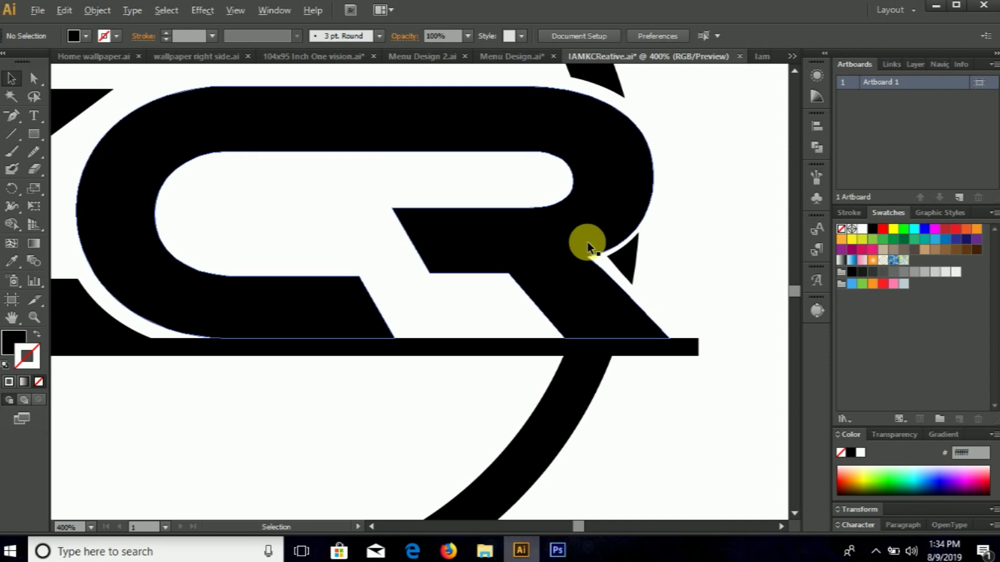
key("ctrl+minus")
left_click_drag(702, 234, 706, 237)
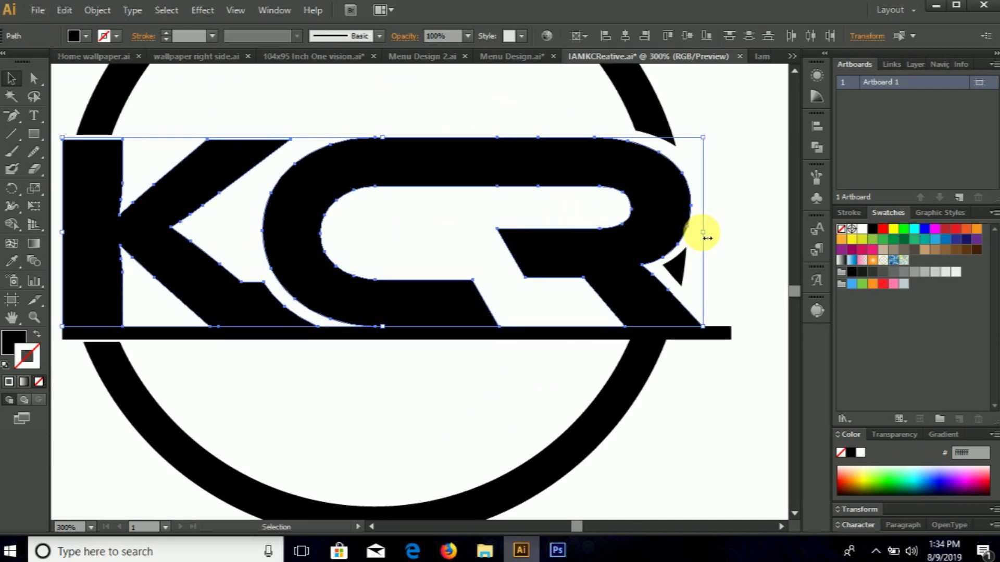
left_click(635, 335)
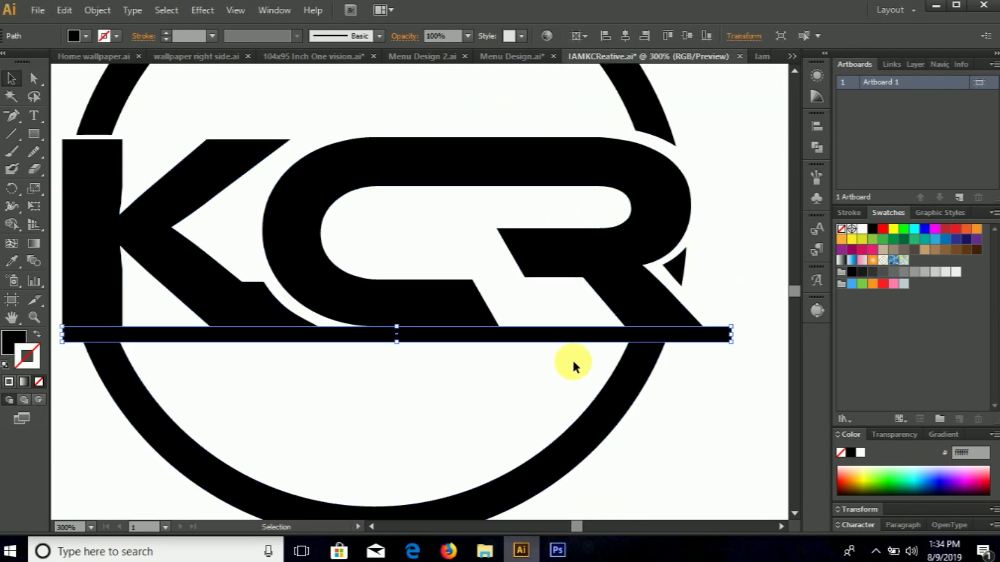
- Duplicate the bar above the letters and divide the ring with the bars
left_click_drag(572, 336, 510, 133)
right_click(623, 247)
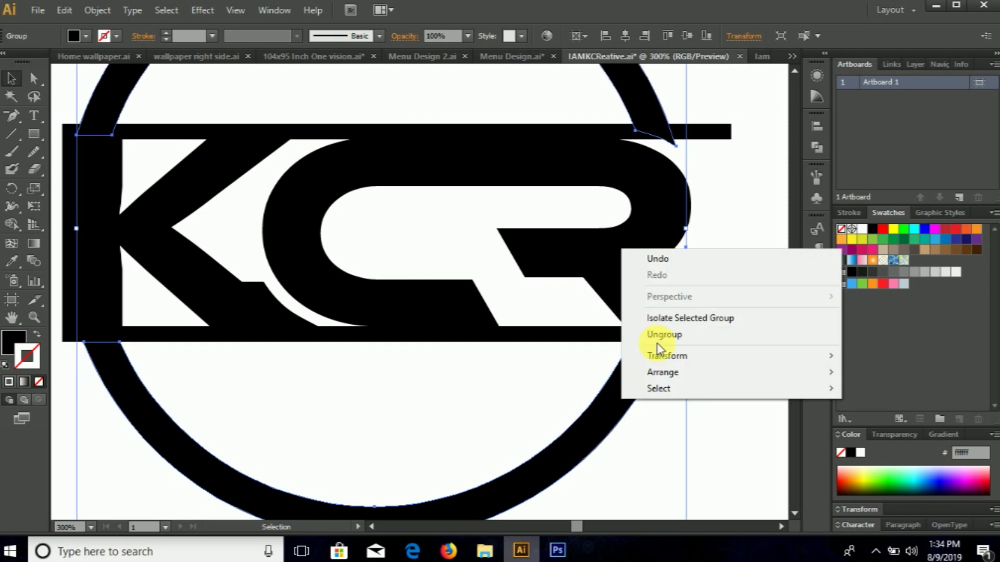
left_click(817, 157)
left_click(667, 130)
scroll(654, 106, "up", 3)
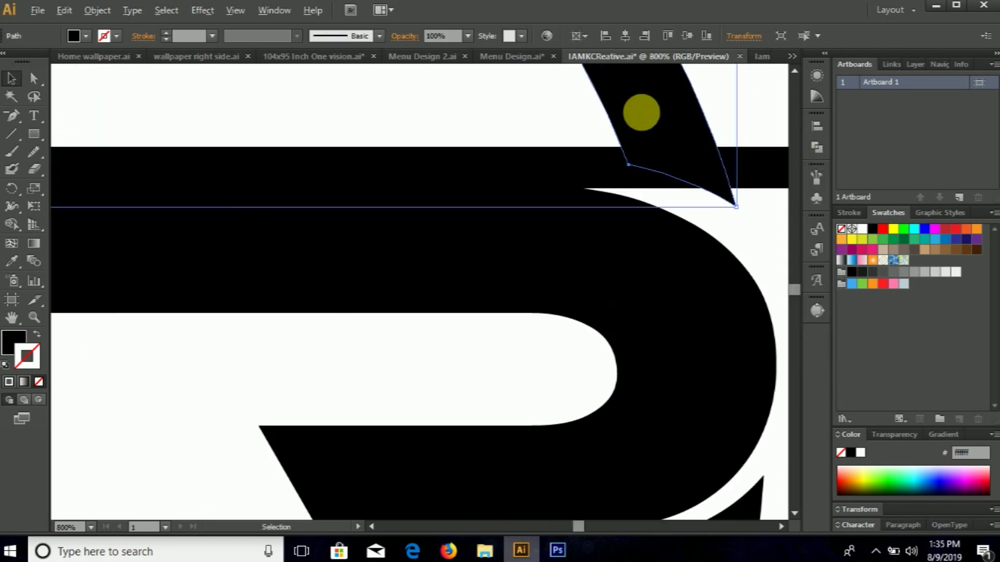
- Fine-tune the ring's cut end anchors so they sit flat, then review the logo
left_click_drag(641, 113, 558, 144)
left_click(34, 78)
left_click_drag(540, 194, 536, 182)
key("ctrl+0")
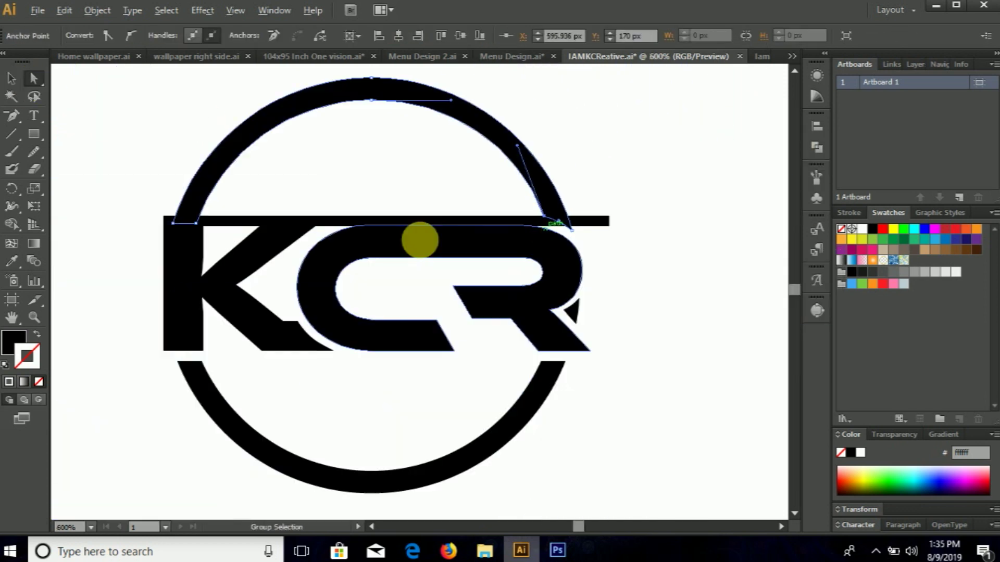
scroll(339, 156, "up", 5)
key("v")
left_click(817, 147)
key("ctrl+0")
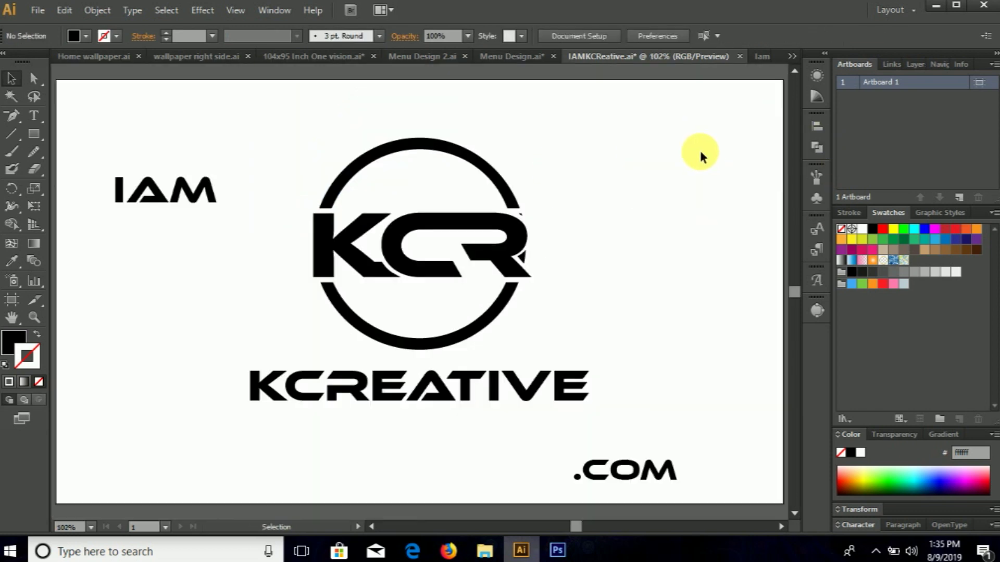
scroll(462, 149, "up", 5)
left_click(760, 142)
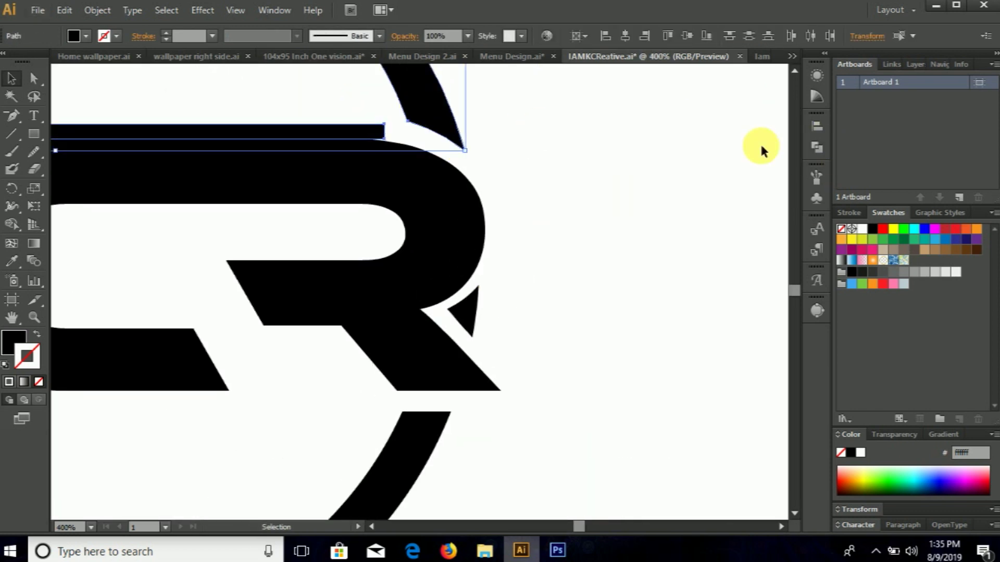
- Shrink the KCR ring monogram slightly
left_click(816, 147)
key("ctrl+0")
left_click(413, 140)
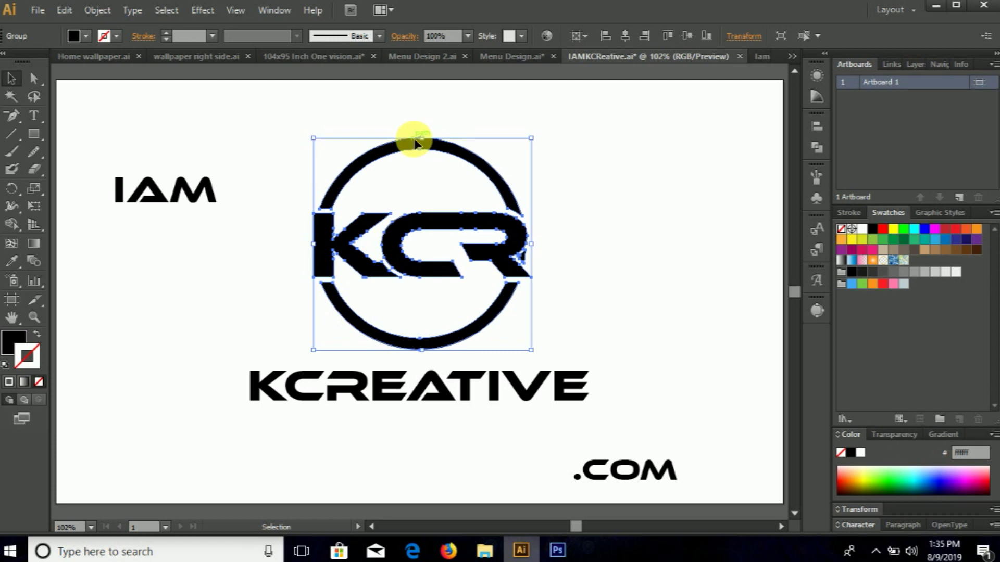
key("ctrl+z")
left_click(453, 172)
- Move IAM down to sit directly above KCREATIVE
left_click_drag(464, 393, 464, 351)
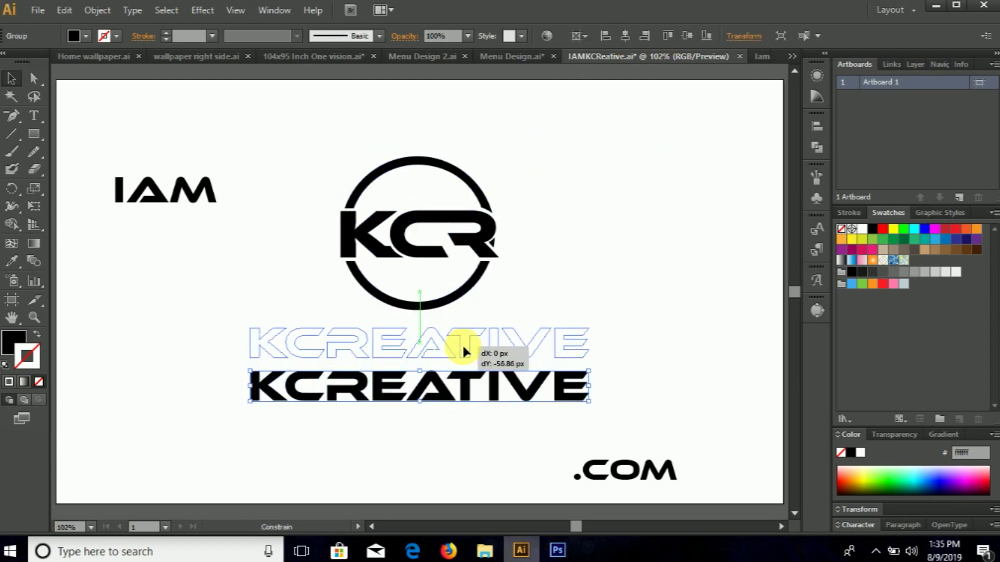
left_click_drag(582, 470, 476, 397)
mouse_move(158, 202)
left_mouse_down()
mouse_move(295, 313)
mouse_move(279, 331)
left_mouse_up()
scroll(295, 313, "up", 1)
left_click(252, 279)
scroll(252, 279, "up", 1)
key("ctrl+0")
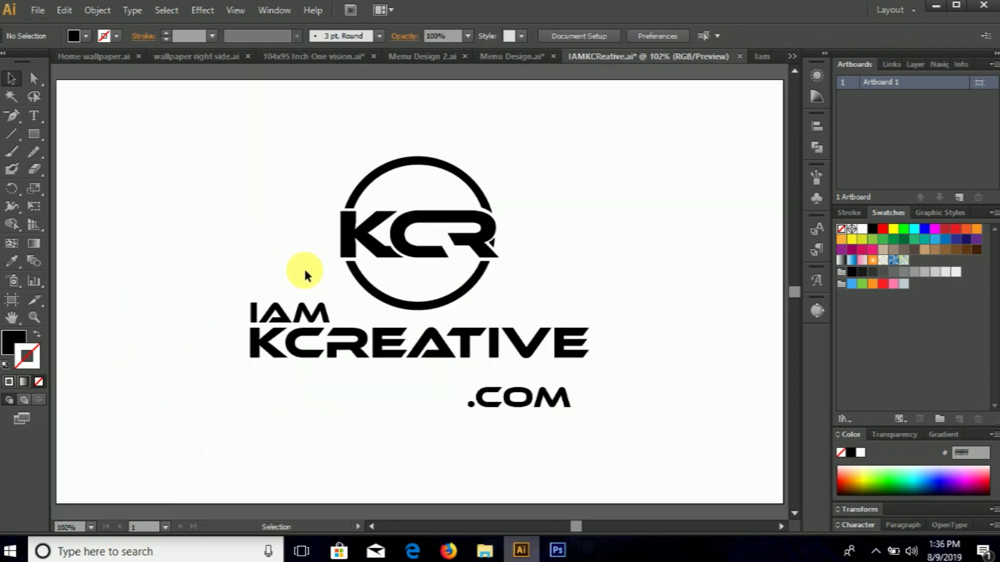
- Place .COM under the right end of KCREATIVE
left_click(484, 307)
left_click(401, 334, "shift")
left_click(609, 287)
mouse_move(541, 405)
left_mouse_down()
mouse_move(554, 384)
mouse_move(491, 390)
left_mouse_up()
left_click(498, 409)
left_click(541, 373)
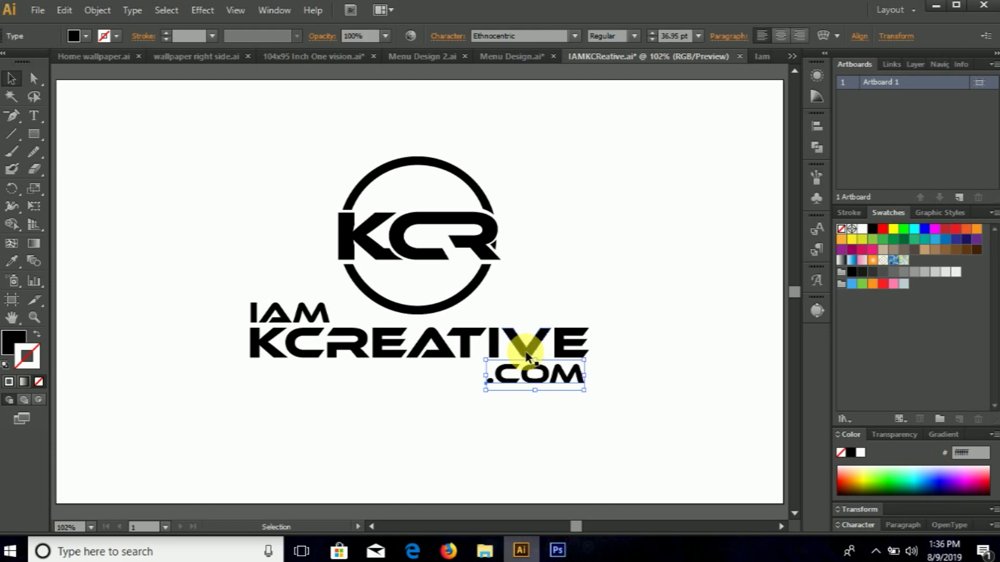
- Draw a thin black underline bar under KCREATIVE beside .COM
left_click(589, 324)
left_click_drag(34, 134, 104, 134)
left_click_drag(249, 370, 384, 379)
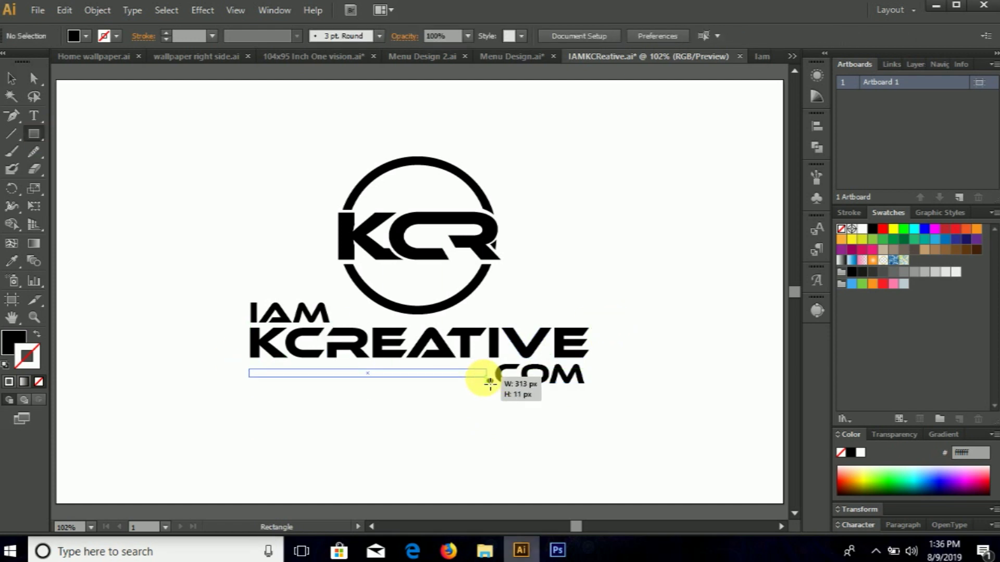
left_click_drag(485, 383, 485, 383)
key("ctrl+equal")
key("ctrl+equal")
key("v")
left_click(368, 431)
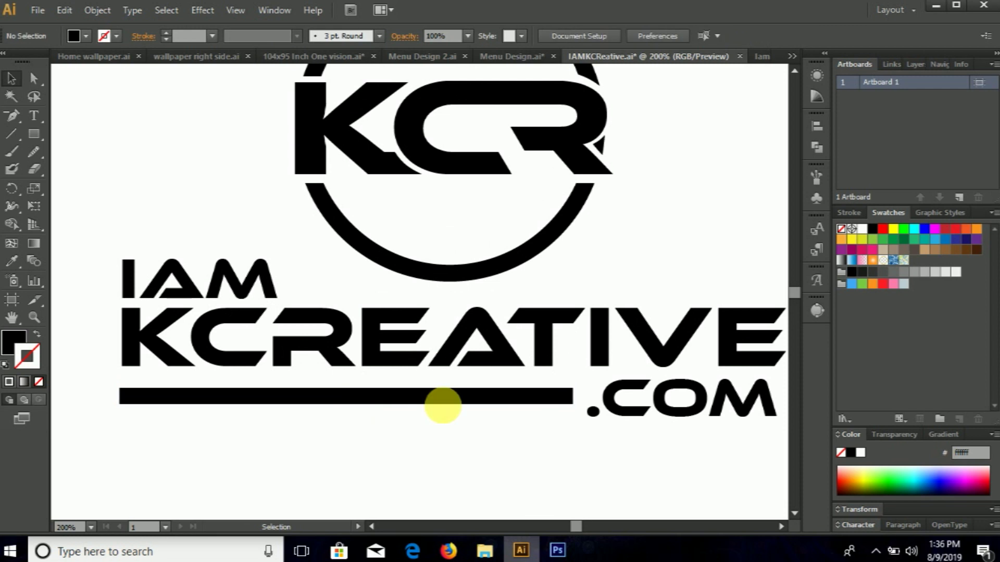
- Align the underline bar and .COM together on the bottom line below KCREATIVE
left_click_drag(411, 421, 411, 419)
left_click(98, 10)
left_click(487, 404, "shift")
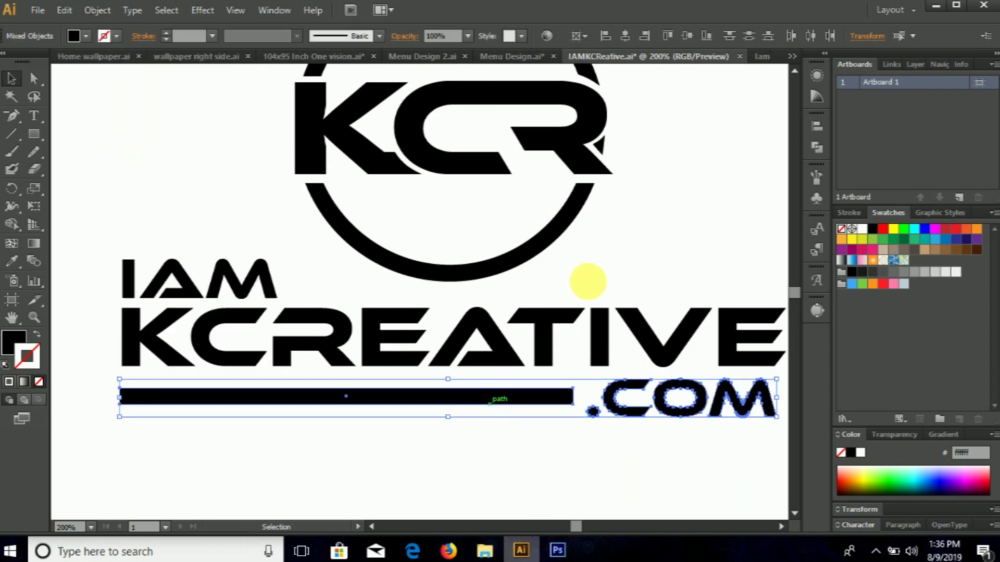
left_click_drag(487, 405, 487, 246)
left_click_drag(703, 237, 705, 396)
key("ctrl+minus")
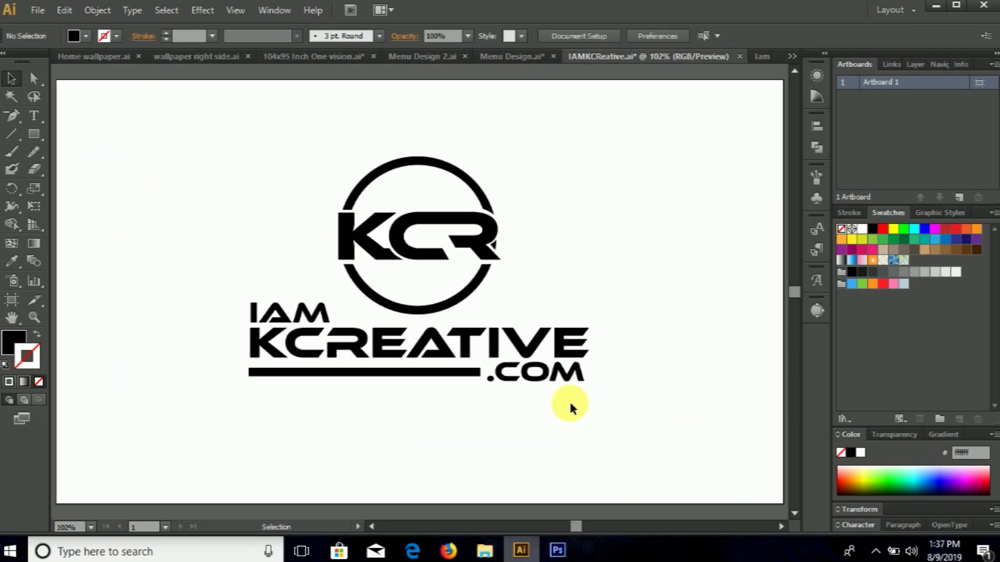
key("ctrl+equal")
left_click(585, 388)
- Centre the whole logo vertically on the artboard
left_click(649, 412)
key("ctrl+0")
left_click(297, 318)
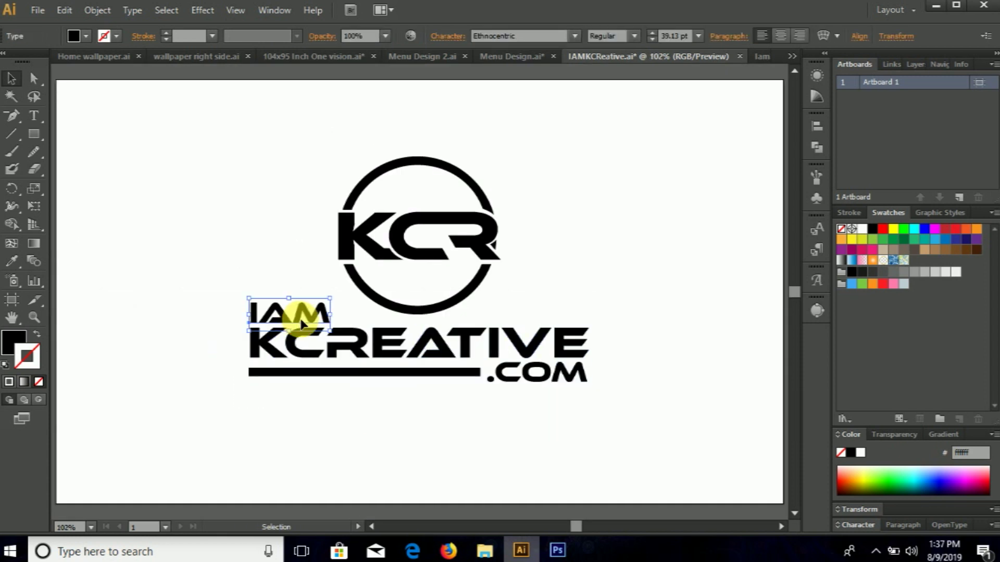
left_click(97, 10)
left_click(196, 195)
key("ctrl+a")
left_click(609, 36)
- Move the coloured IAMKCREATIVE reference text to the top of the artboard
key("ctrl+minus")
left_click(772, 289)
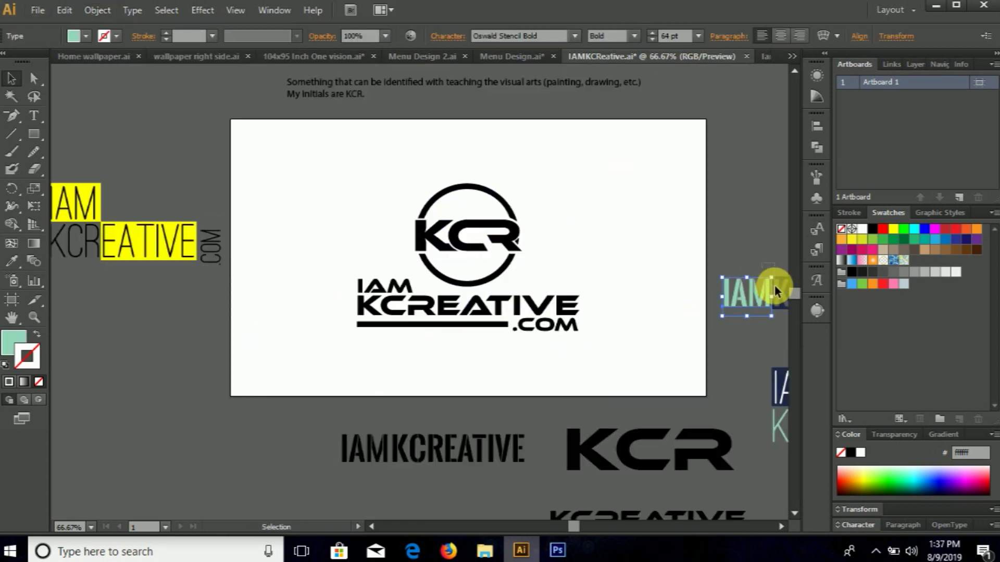
left_click_drag(327, 158, 327, 158)
key("ctrl+0")
left_click(417, 285)
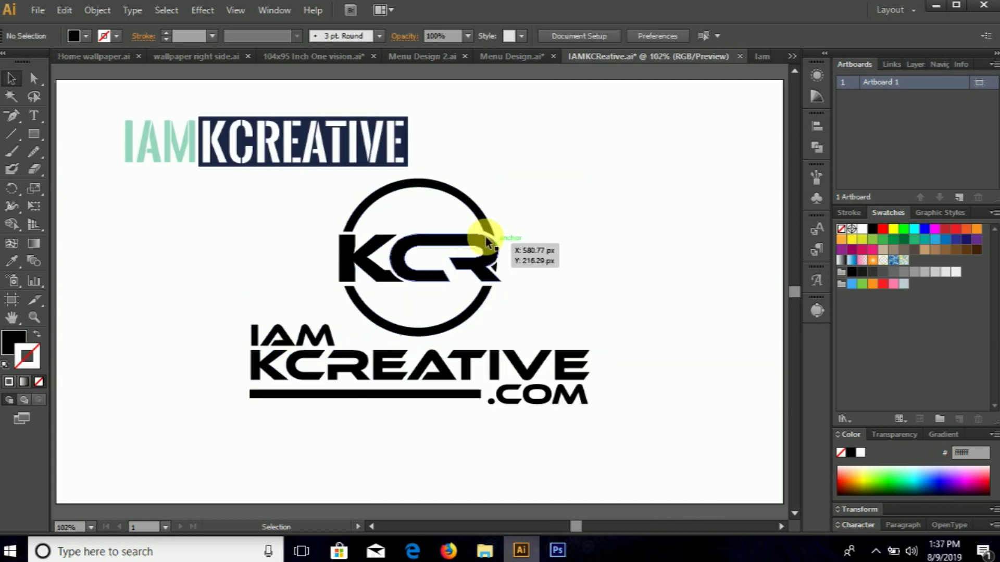
- Eyedrop the reference colours onto the CR letters, lower ring arc and KCREATIVE
left_click(408, 320, "ctrl")
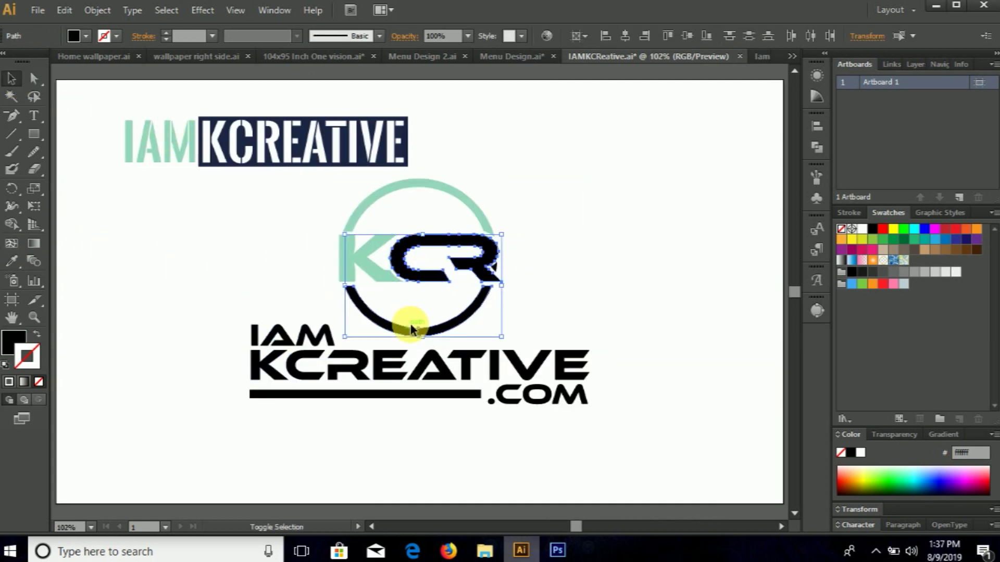
left_click(259, 123)
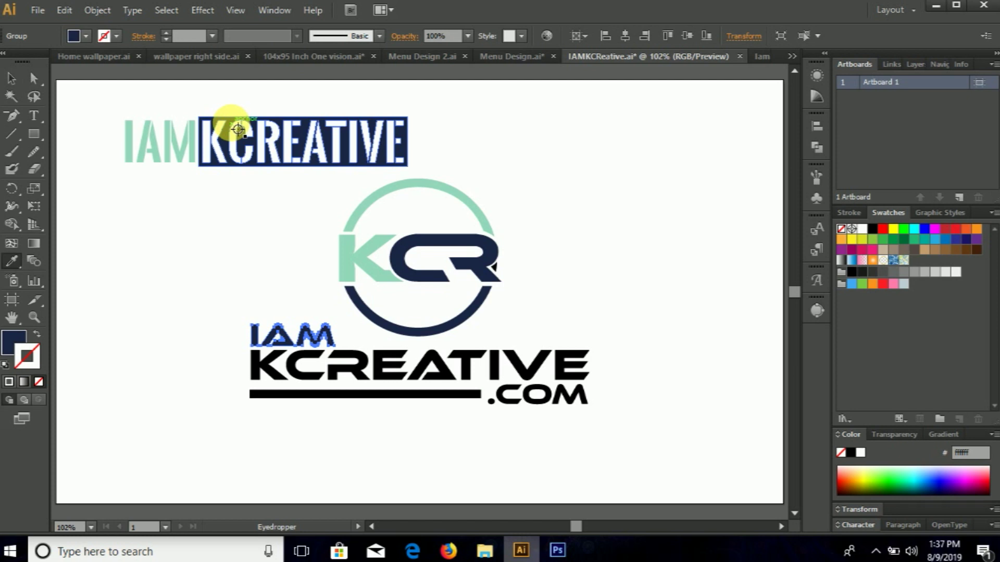
left_click(416, 367)
left_click(12, 261)
left_click(172, 144)
key("v")
- Delete the colour reference texts from the top of the artboard
left_click_drag(487, 435, 398, 385)
key("i")
left_click(390, 261)
key("v")
left_click(331, 154)
key("Delete")
left_click(182, 145)
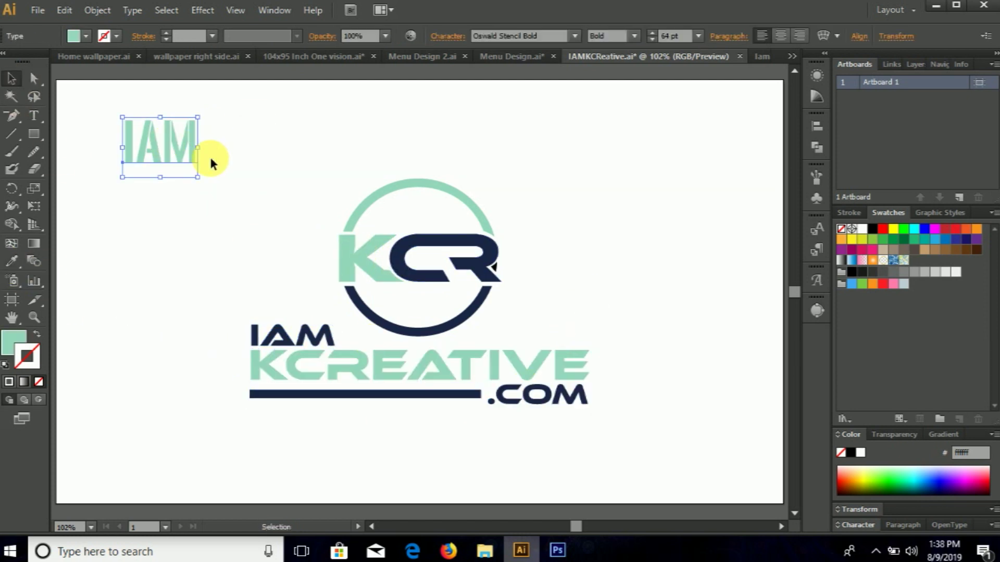
key("Delete")
- Colour KCREATIVE blue, and IAM, the underline and .COM mint
left_click(263, 360)
key("i")
left_click(412, 252)
left_click(542, 402)
left_click(11, 261)
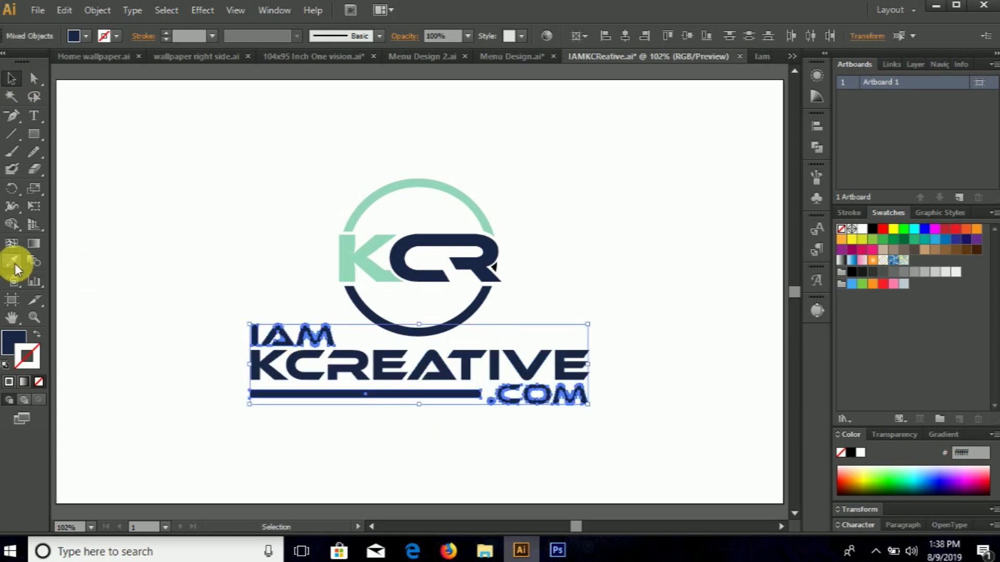
left_click(365, 200)
left_click(11, 78)
- Group all the logo parts and save the logo as an optimised web image
left_click(264, 196)
left_click_drag(199, 151, 654, 445)
key("ctrl+g")
key("ctrl+shift+a")
left_click(421, 306)
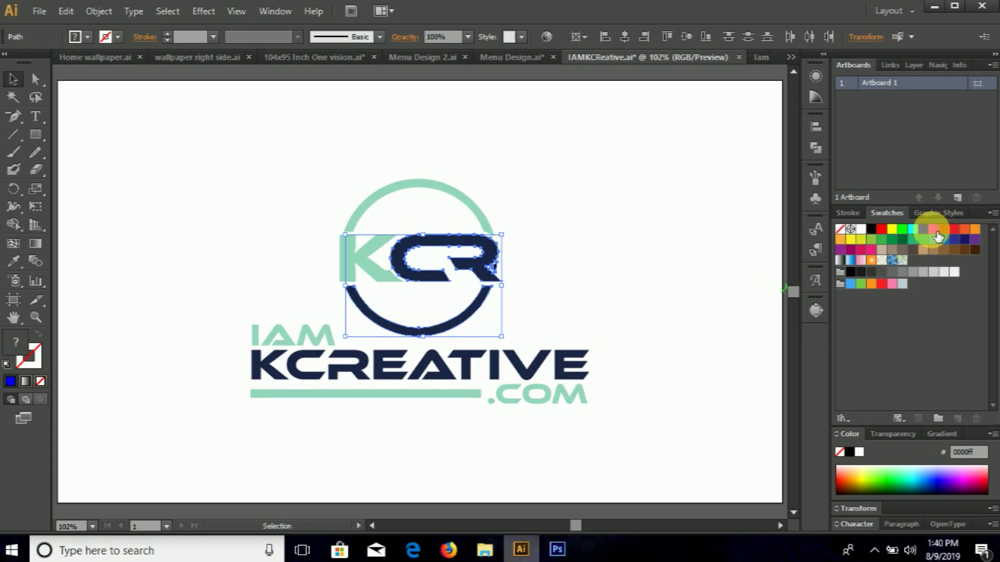
left_click(487, 208)
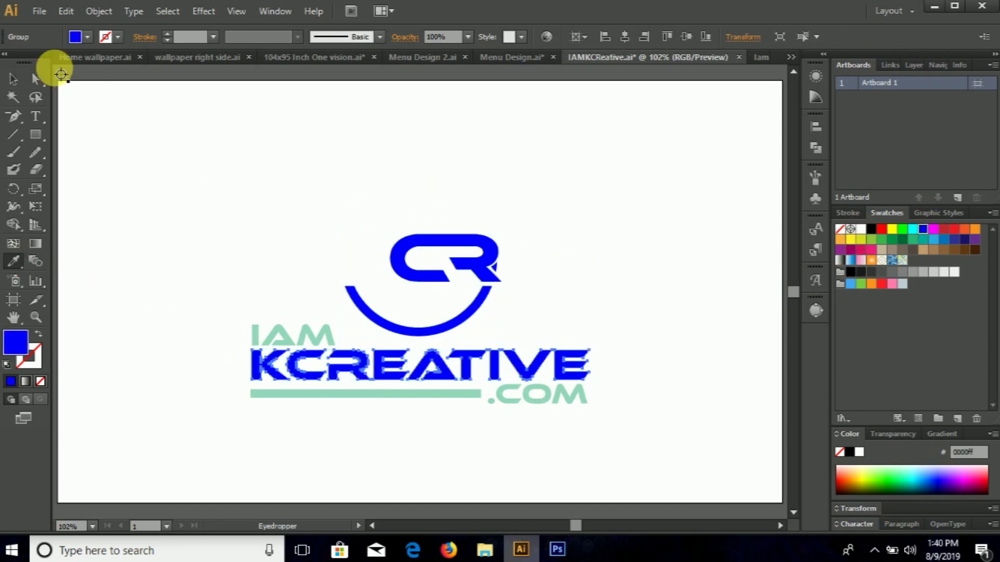
left_click(39, 11)
left_click(167, 194)
- Save the logo web image as MOCKUP and return to Photoshop
key("Return")
type("MOCKUP")
key("Return")
left_click(557, 549)
- Place the MOCKUP image into the smart object document and save it
left_click(21, 11)
left_click(105, 246)
double_click(781, 109)
key("Return")
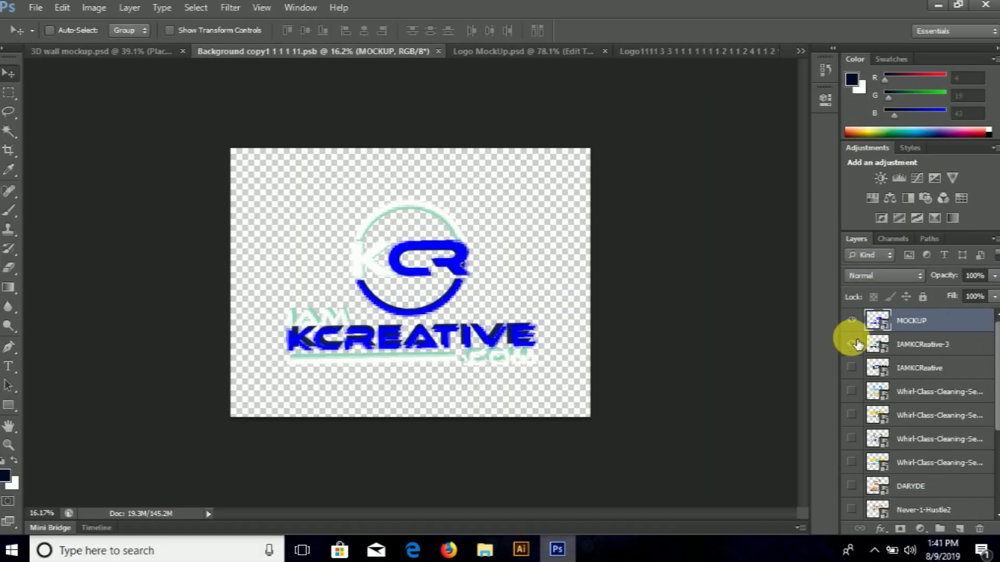
key("ctrl+s")
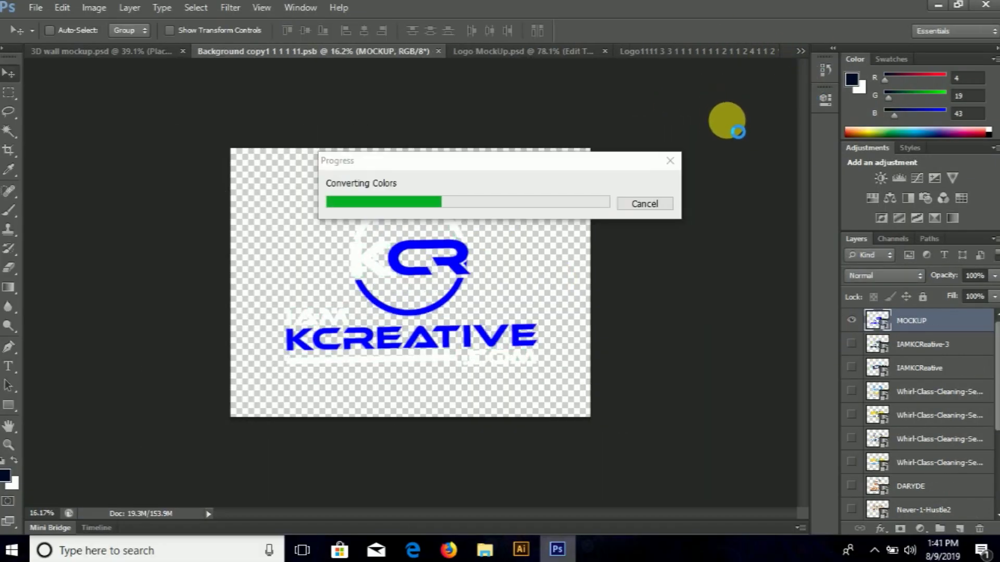
- Re-save the smart object and open Save for Web from the 3D wall mockup
key("ctrl+shift+Tab")
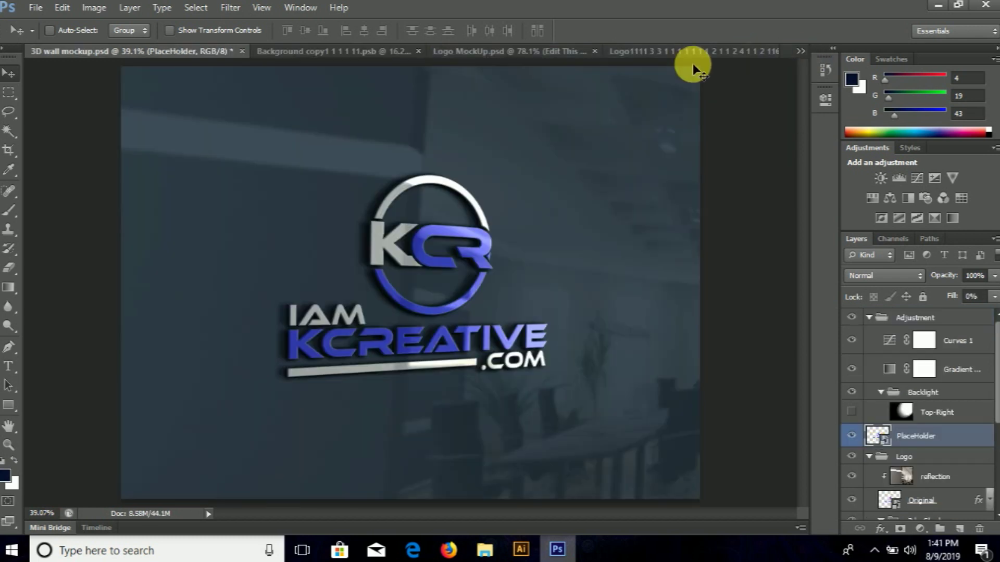
key("ctrl+Tab")
key("ctrl+t")
key("Return")
key("ctrl+s")
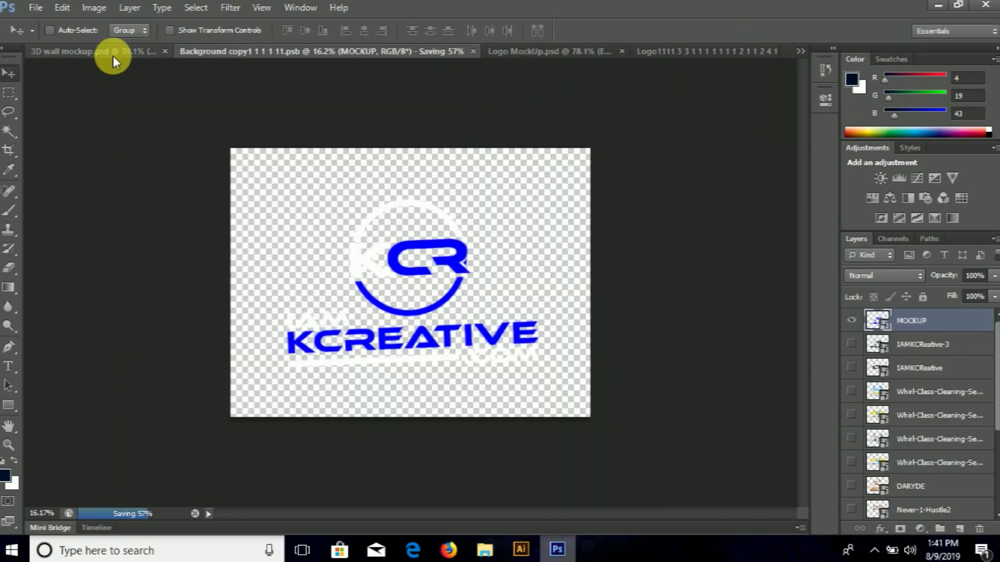
key("ctrl+shift+Tab")
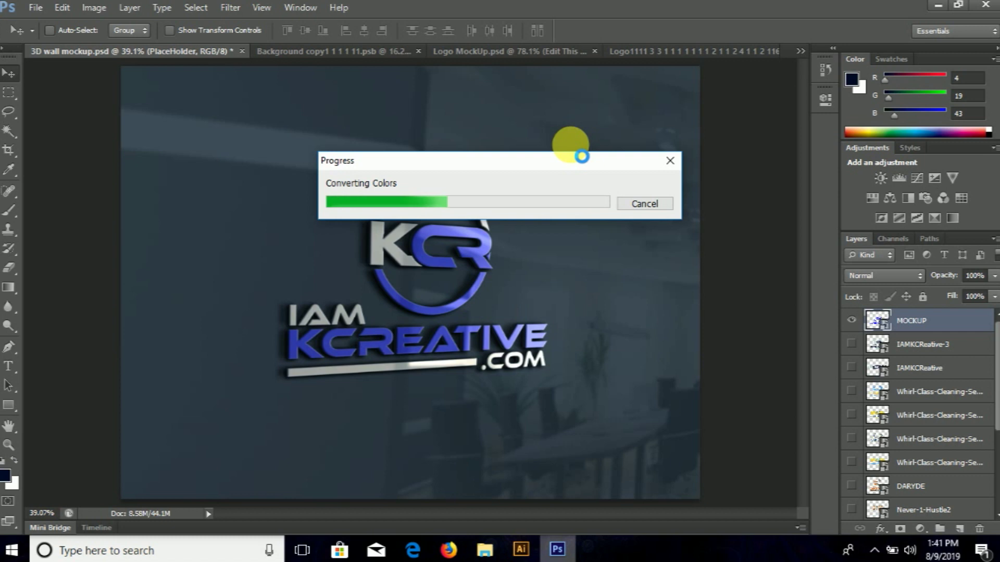
key("ctrl+alt+shift+s")
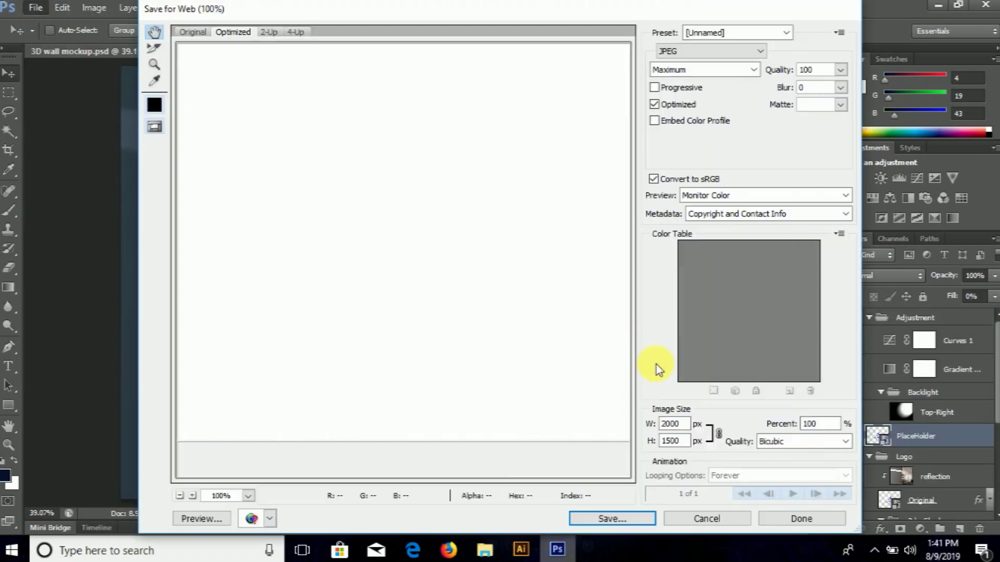
left_click(625, 519)
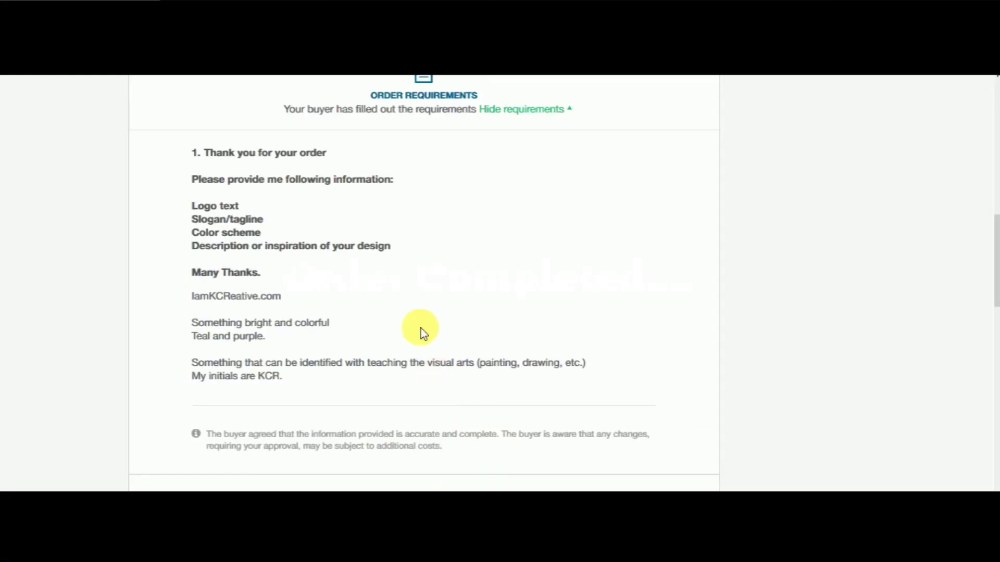
- Upload the logo and mockup files to the Deliver Completed Work form
scroll(992, 291, "down", 5)
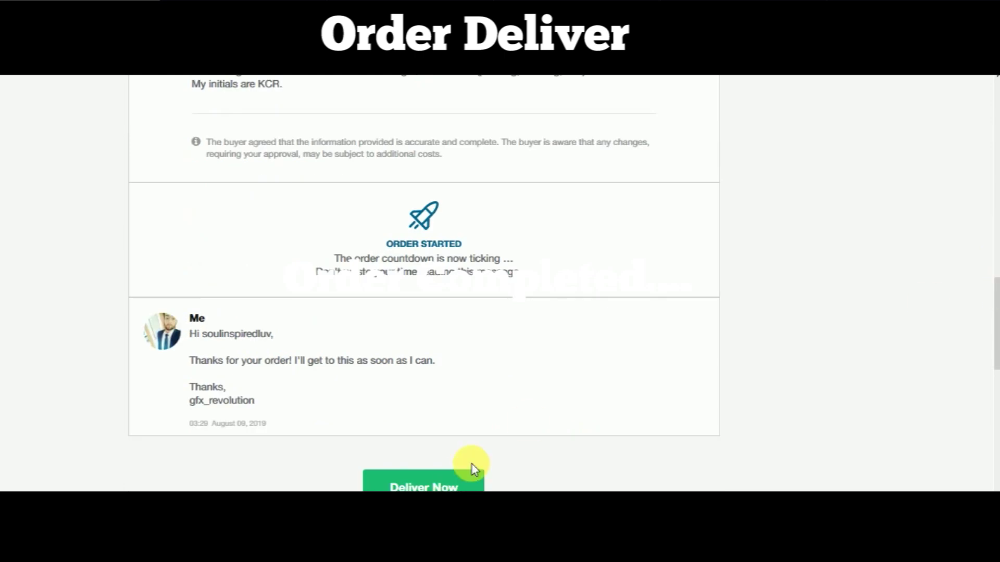
left_click(476, 478)
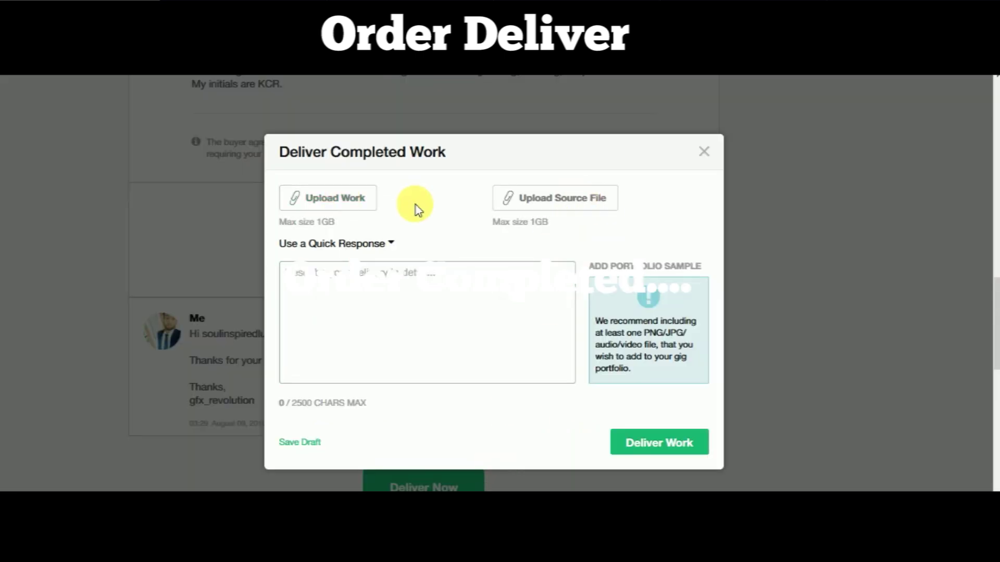
left_click(328, 197)
left_click_drag(330, 83, 670, 123)
key("Return")
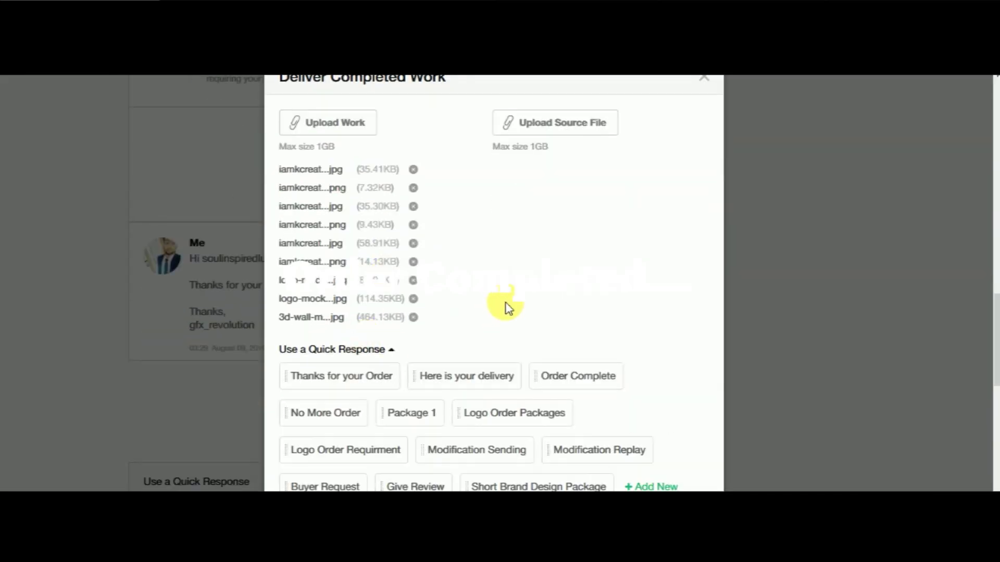
- Insert a quick response and replace it with a pasted delivery note
scroll(508, 308, "down", 3)
left_click(477, 232)
left_click_drag(515, 459, 302, 417)
key("ctrl+v")
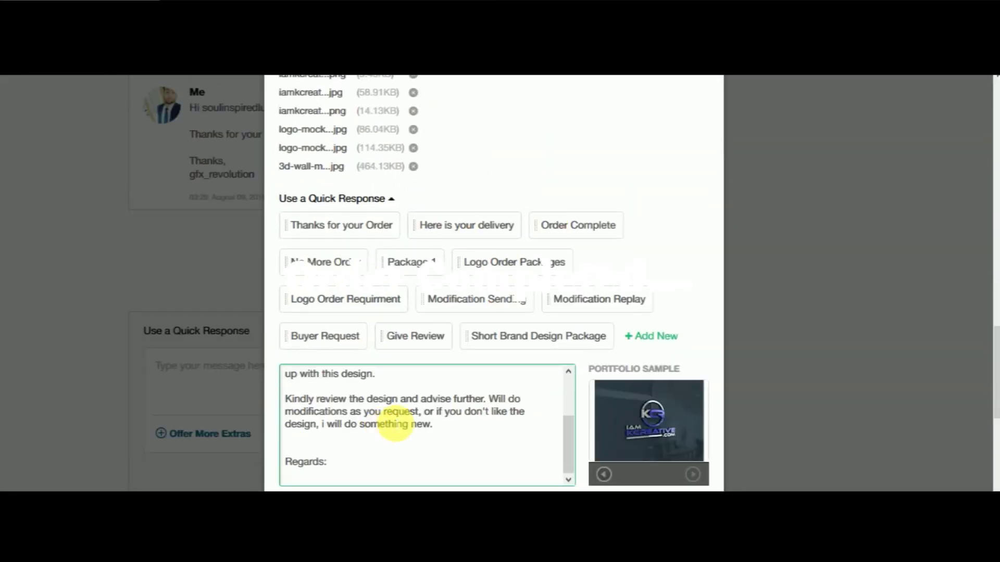
scroll(395, 424, "down", 3)
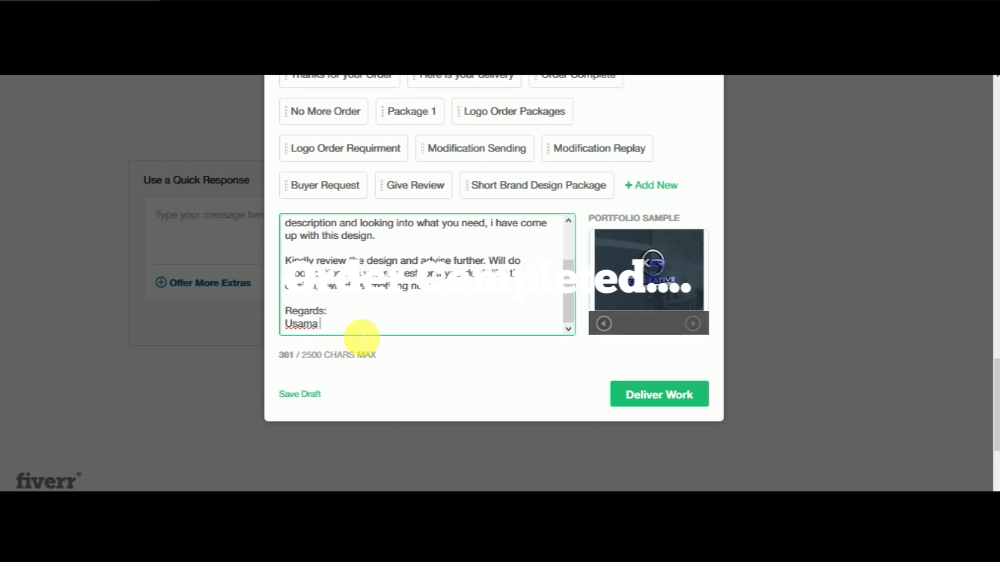